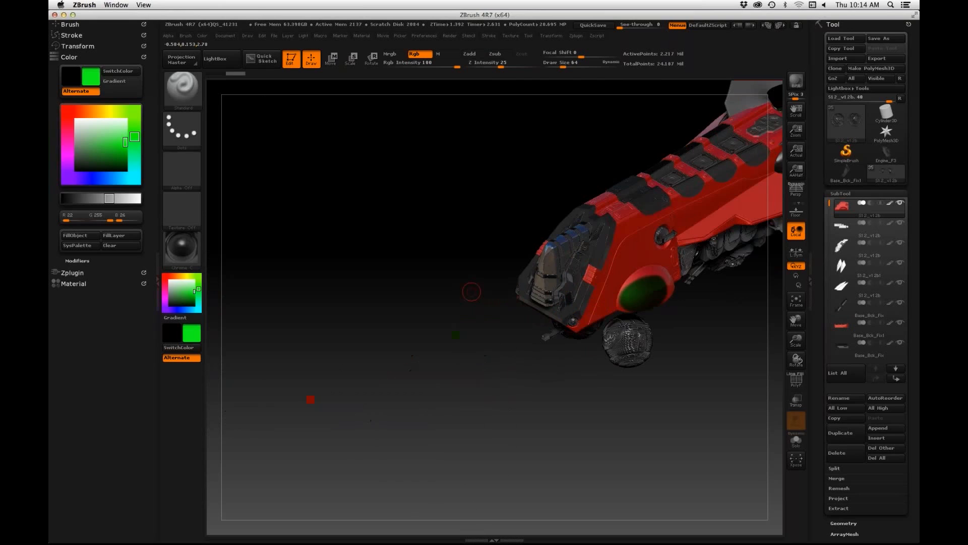
Step: Send the whole ship model to KeyShot with a BPR render
mouse_move(640, 285)
mouse_down()
mouse_move(655, 273)
mouse_move(669, 292)
mouse_move(619, 299)
mouse_move(654, 265)
mouse_move(667, 274)
mouse_up()
alt+drag(702, 403, 703, 355)
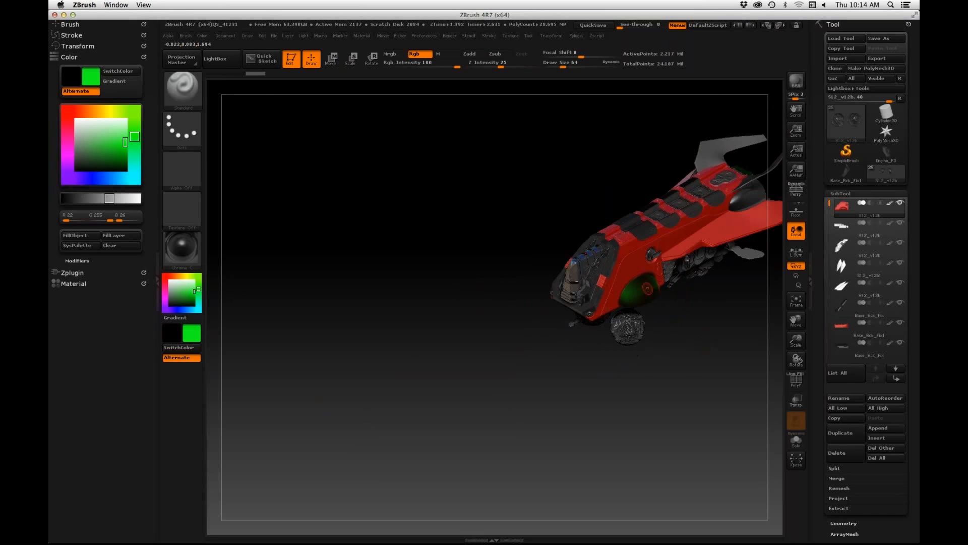
click(797, 81)
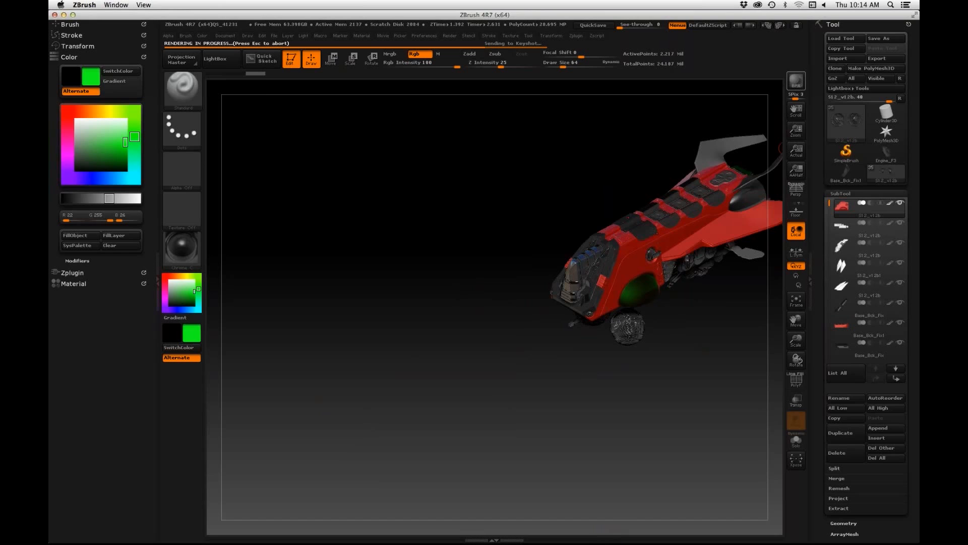
Step: Switch to KeyShot and start a new empty scene without saving the existing one
key(super+Tab)
key(super+Tab)
key(super+Tab)
key(super+shift+Tab)
key(super+shift+Tab)
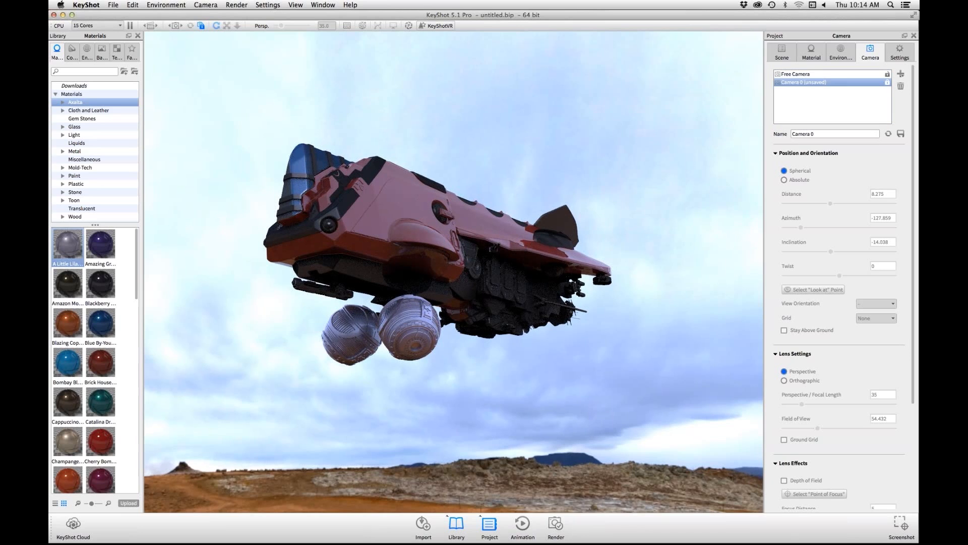
click(832, 73)
click(782, 52)
drag(454, 273, 449, 307)
click(113, 5)
click(122, 15)
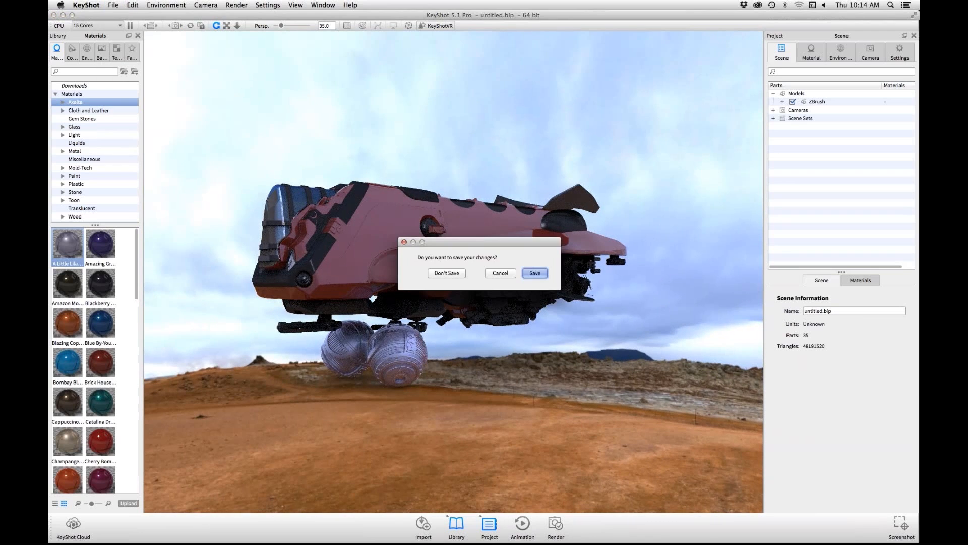
click(447, 272)
Step: Switch to ZBrush, render the ship into the empty KeyShot scene with BPR and return to KeyShot
key(super+Tab)
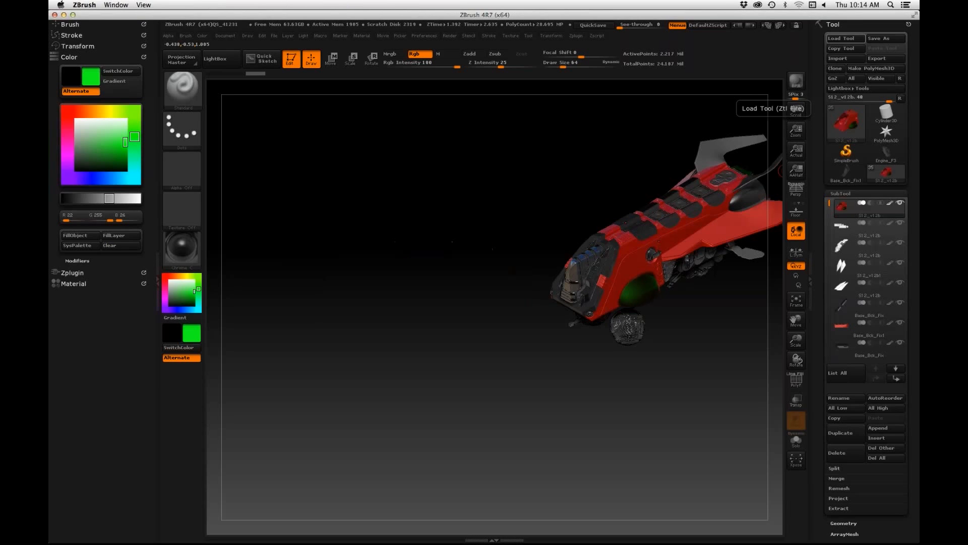
click(796, 80)
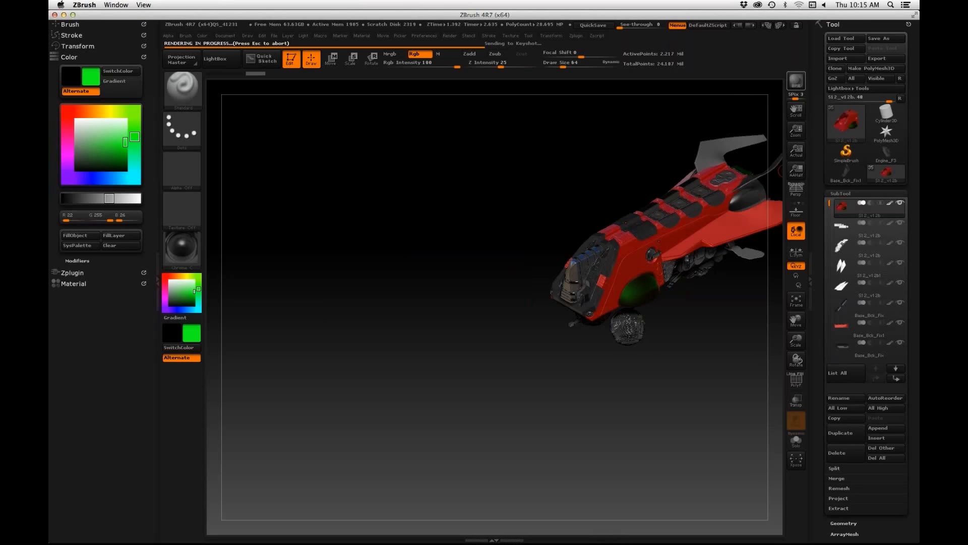
key(super+Tab)
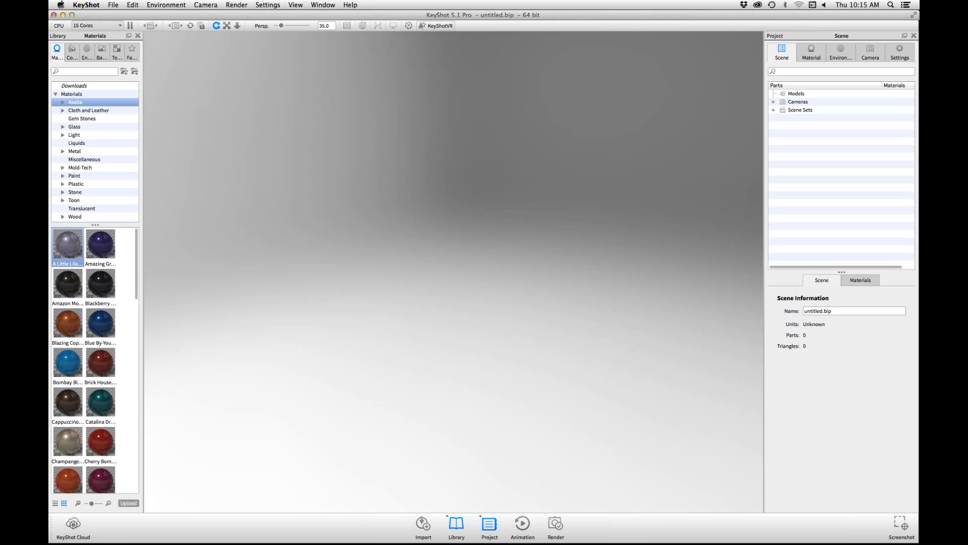
Step: Add a new camera viewing the ship from slightly below, at about -143 azimuth and -12 inclination
drag(555, 272, 383, 273)
scroll(453, 271, up, 2)
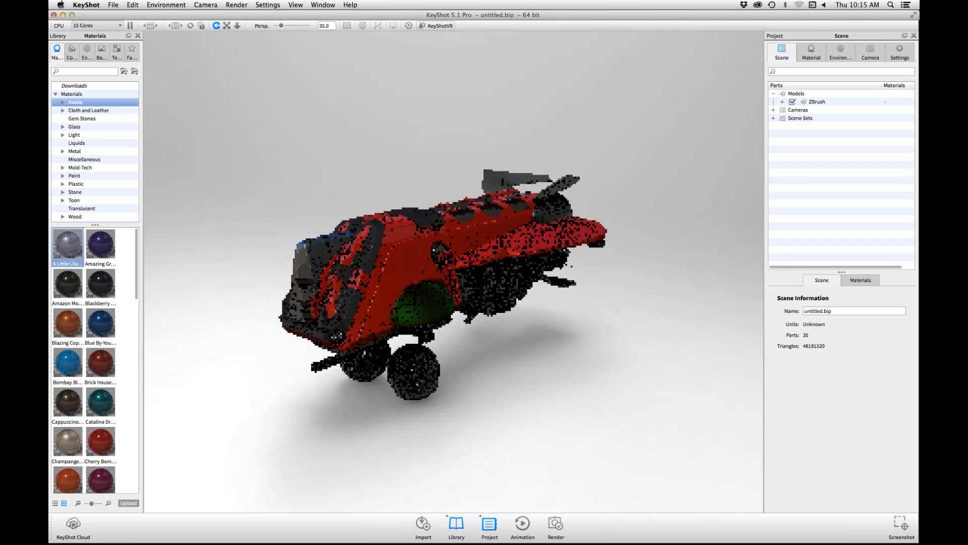
drag(454, 272, 368, 237)
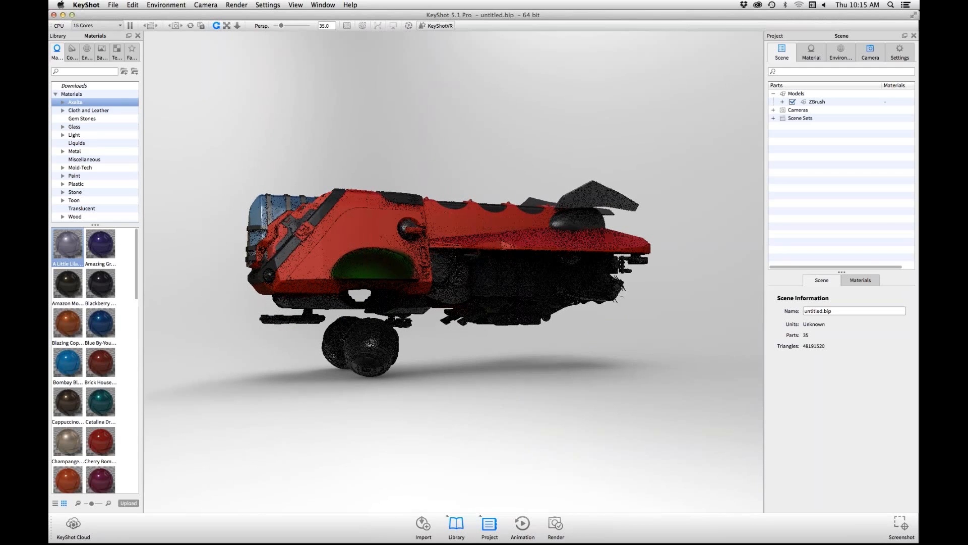
key(c)
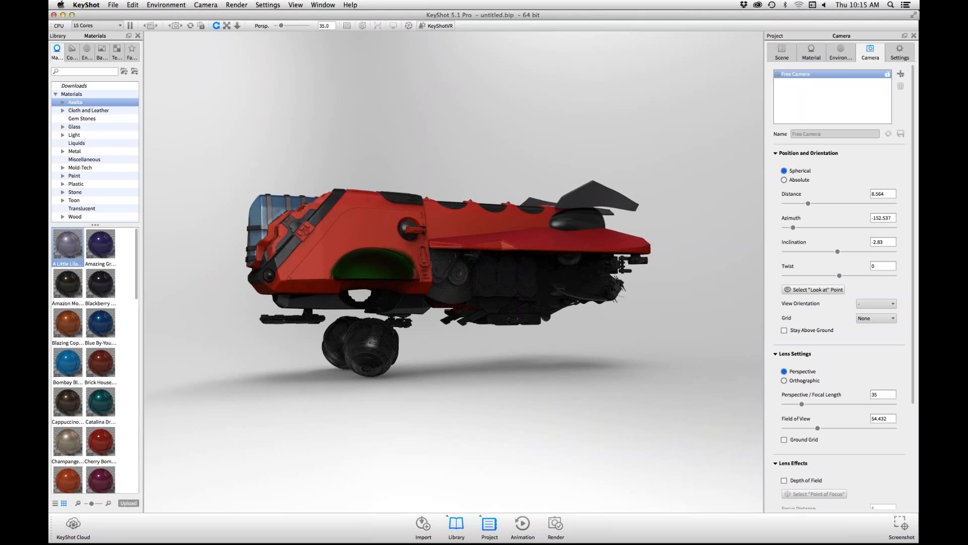
drag(454, 272, 483, 243)
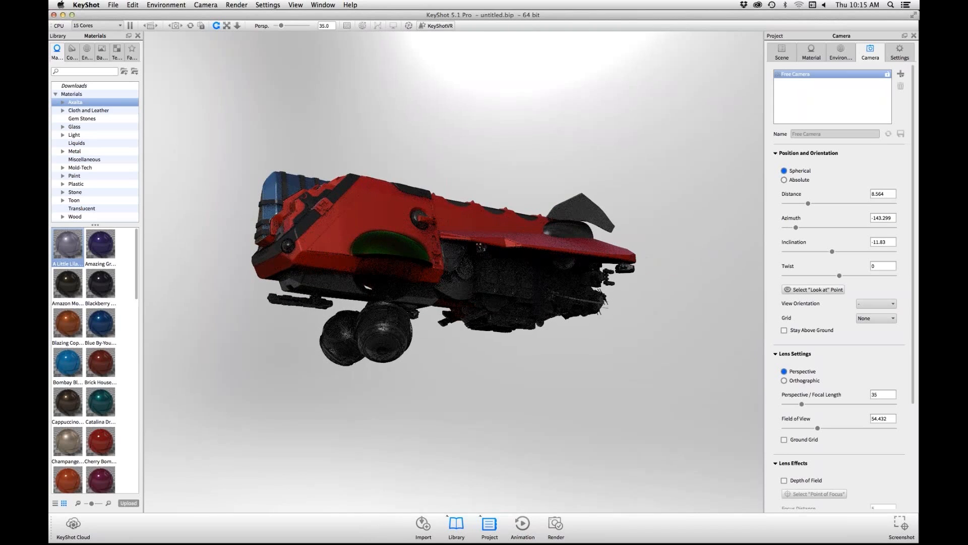
click(901, 74)
click(896, 82)
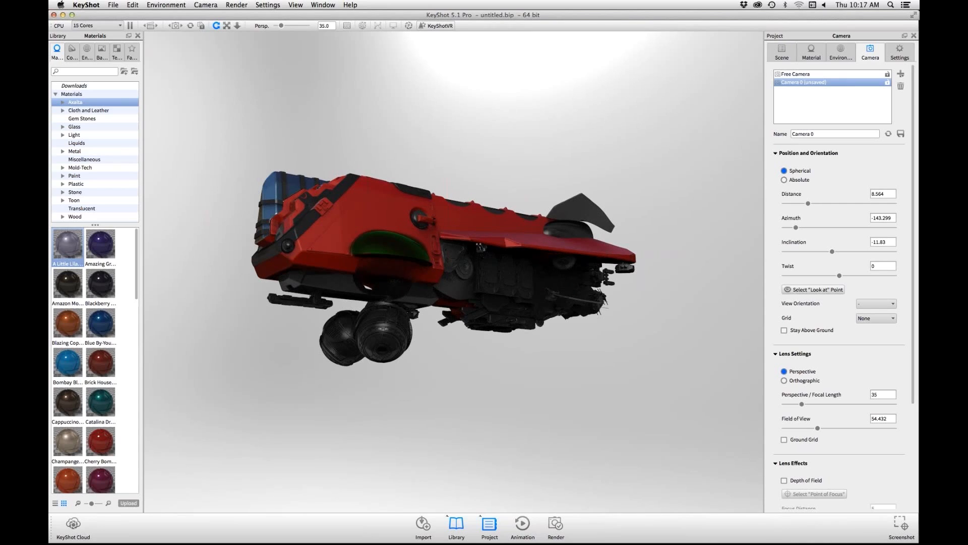
Step: Try an orange Axalta paint material on the ship's front hull, replacing its texture, and undo it
drag(68, 323, 409, 248)
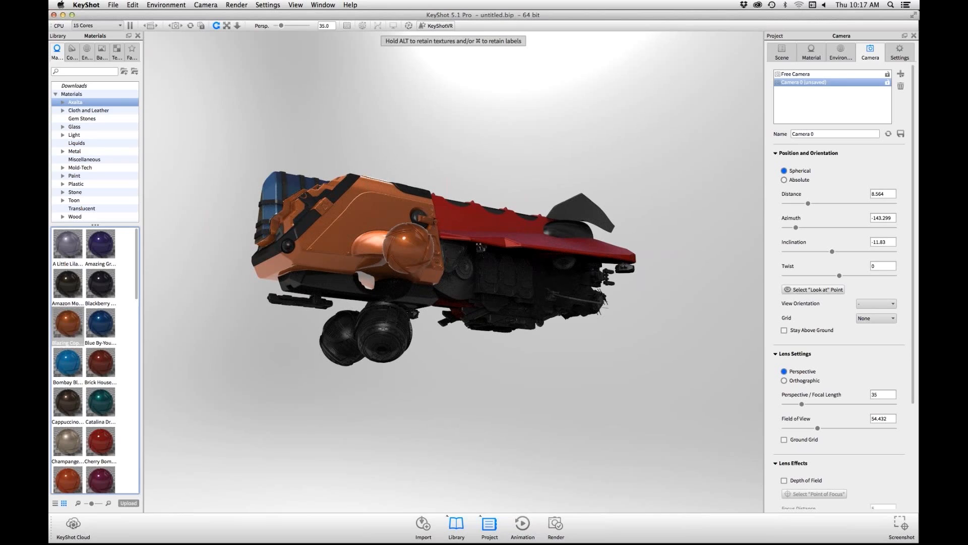
drag(409, 248, 408, 247)
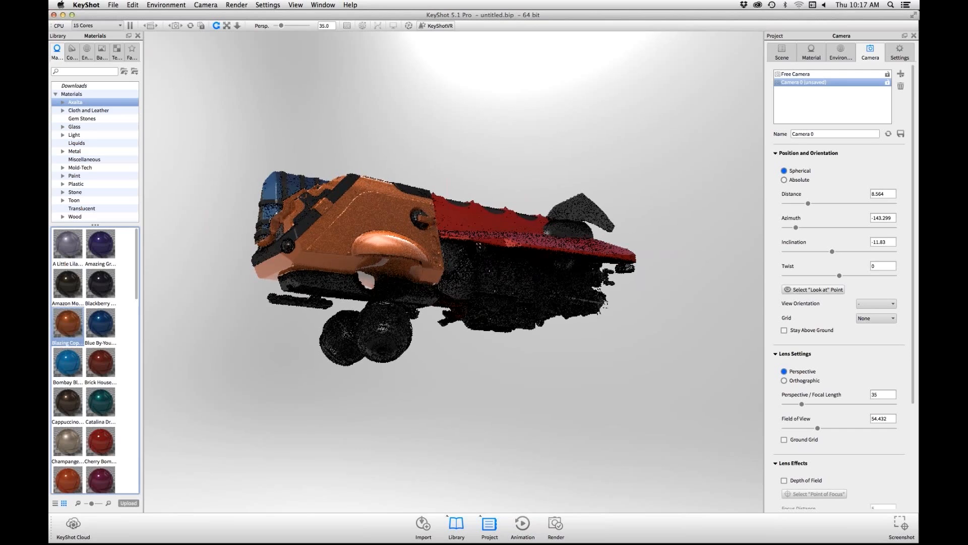
key(super+z)
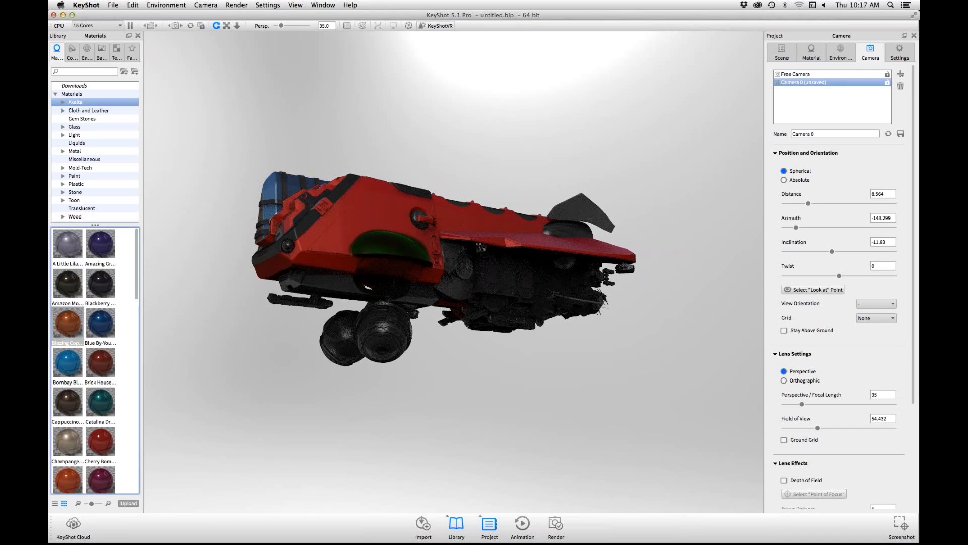
drag(68, 323, 103, 348)
Step: Try the carbon fiber material on the ship's front hull and undo it, leaving a second preview unapplied
click(84, 158)
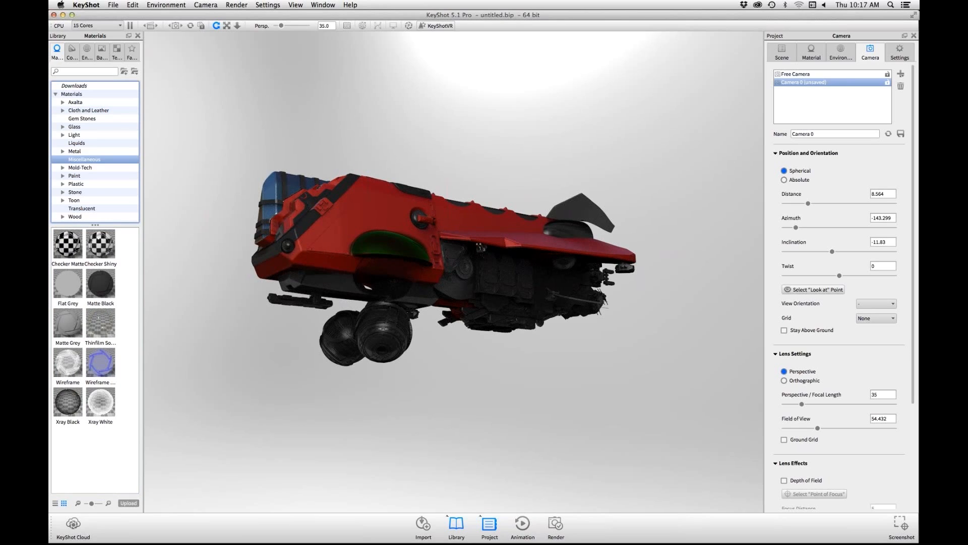
click(74, 176)
drag(68, 243, 297, 328)
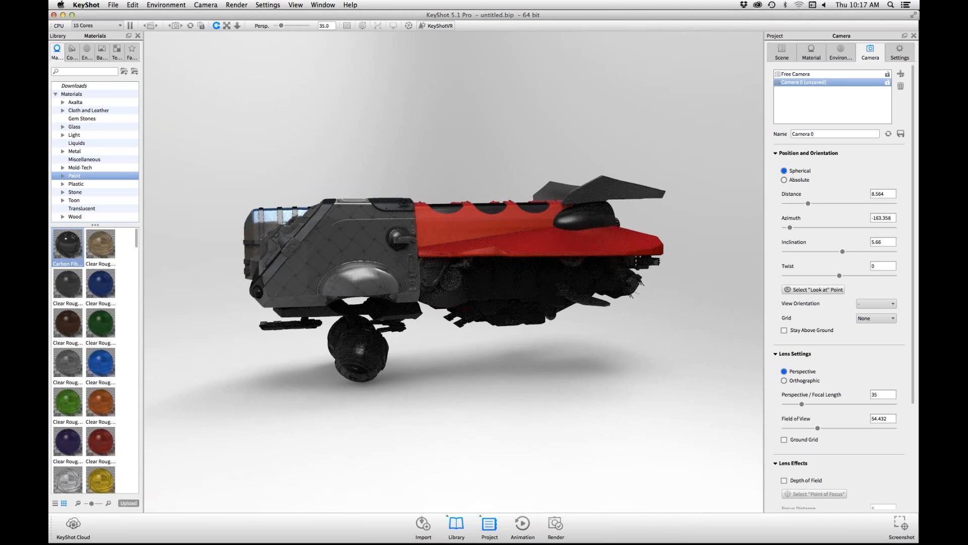
key(super+z)
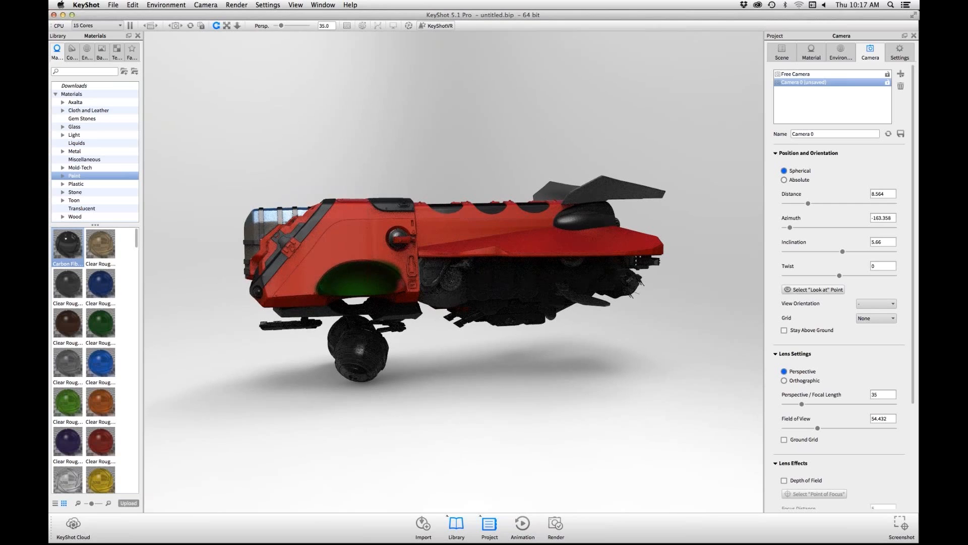
drag(67, 244, 326, 306)
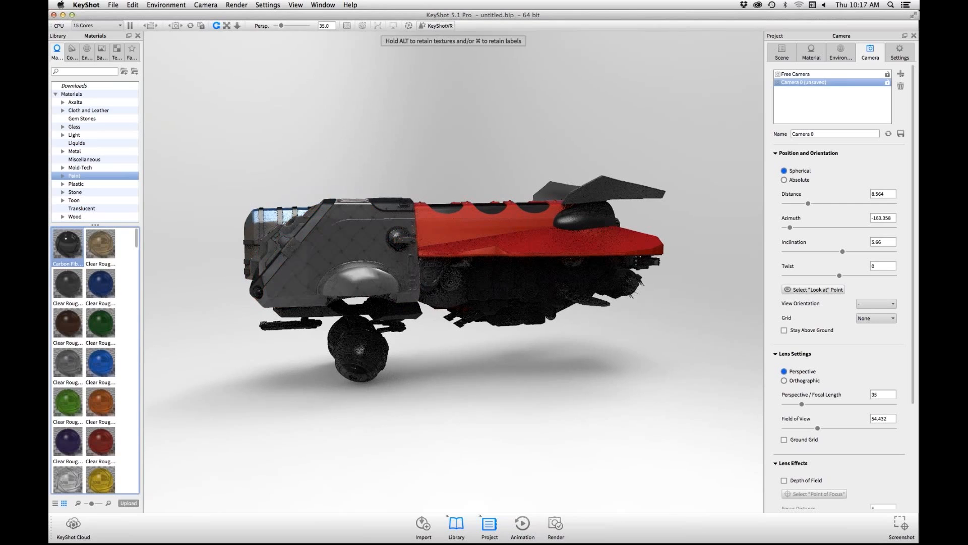
scroll(84, 360, down, 6)
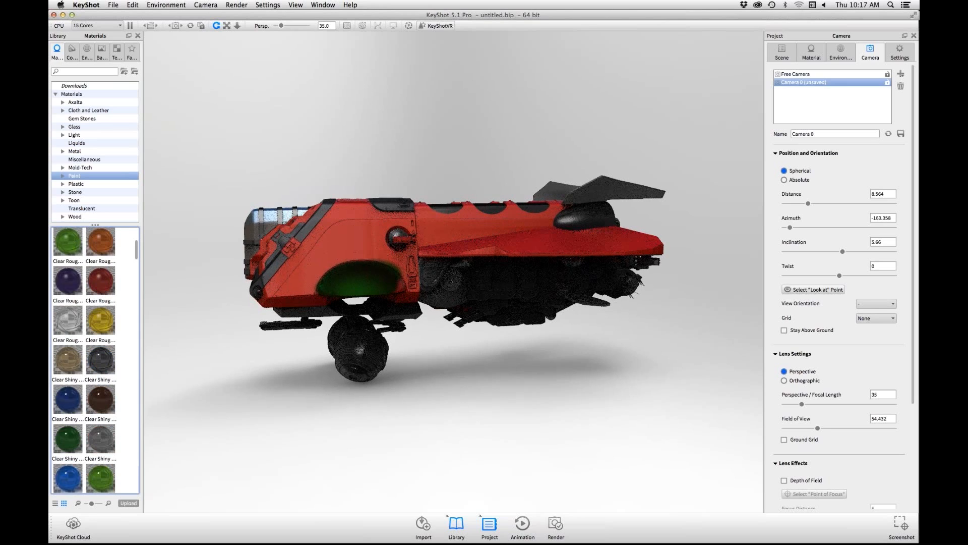
scroll(96, 360, up, 6)
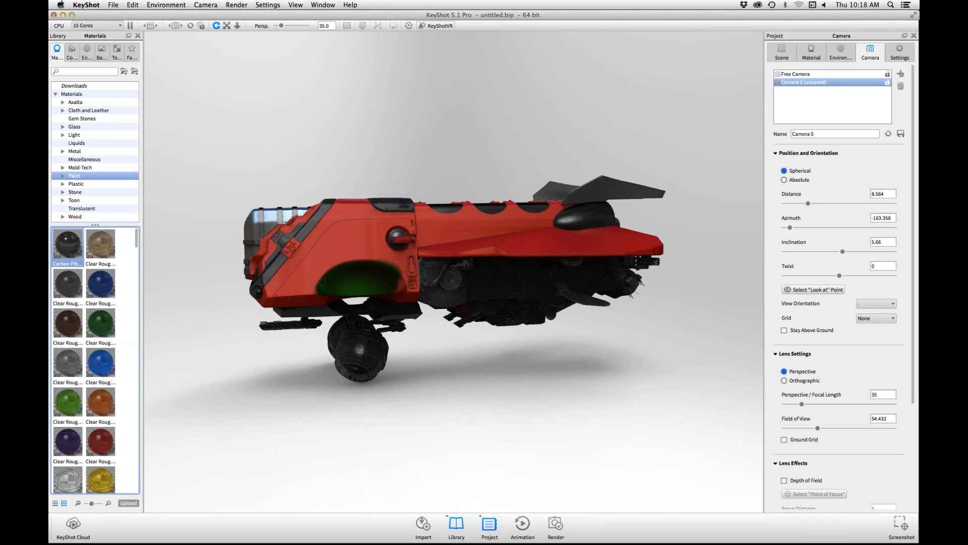
Step: Expand the Plastic material category, try its carbon fiber on the front hull and undo the assignment
click(75, 184)
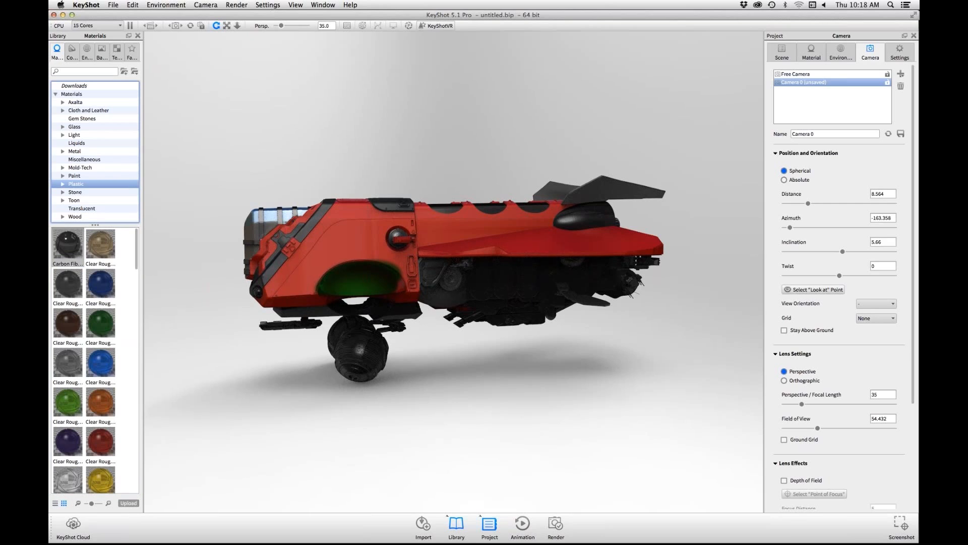
key(Right)
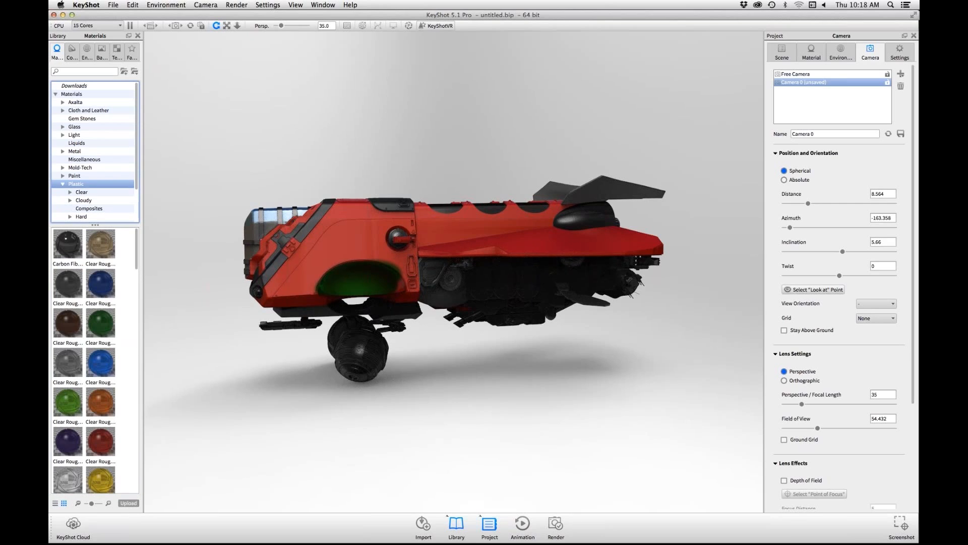
drag(68, 244, 354, 283)
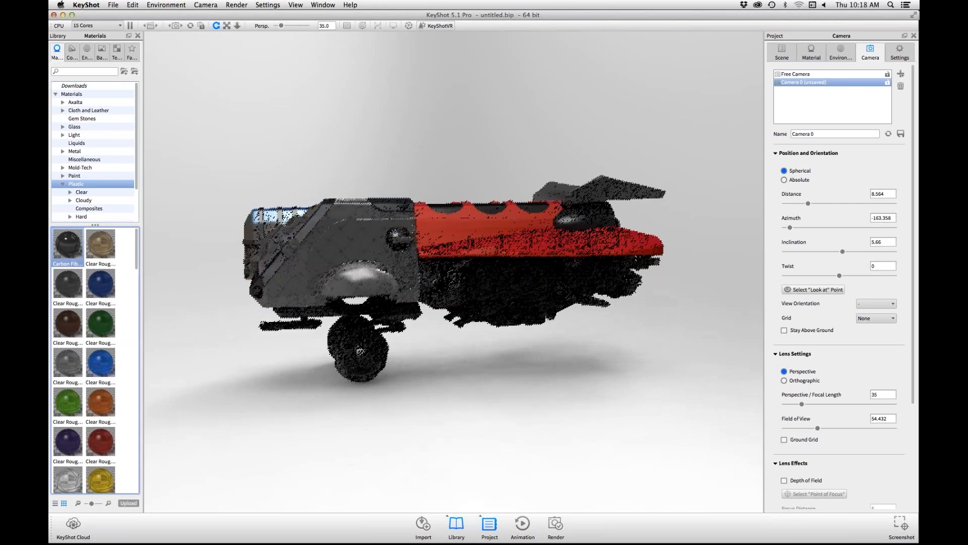
key(super+z)
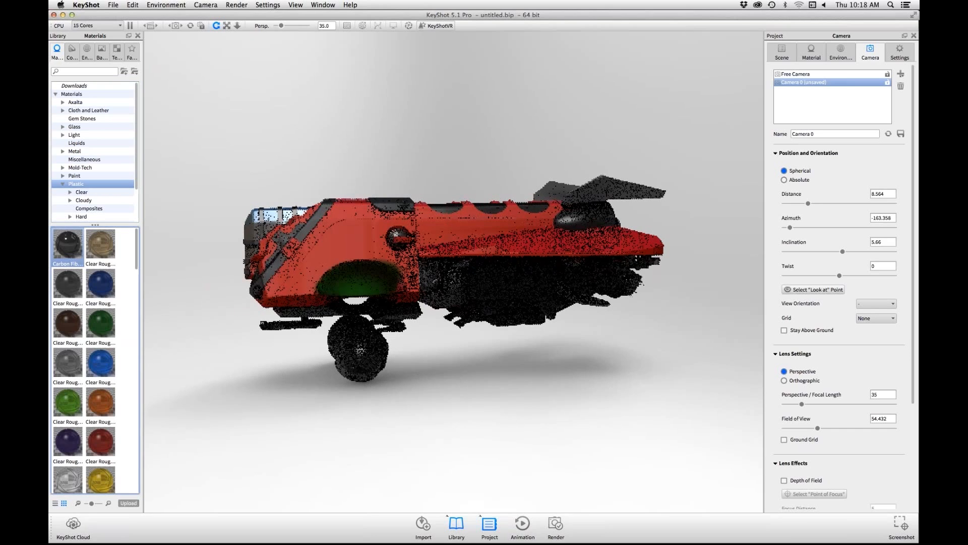
Step: Apply Hard Rough Plastic Black from the hard plastics to the front hull while retaining its textures
scroll(93, 151, down, 3)
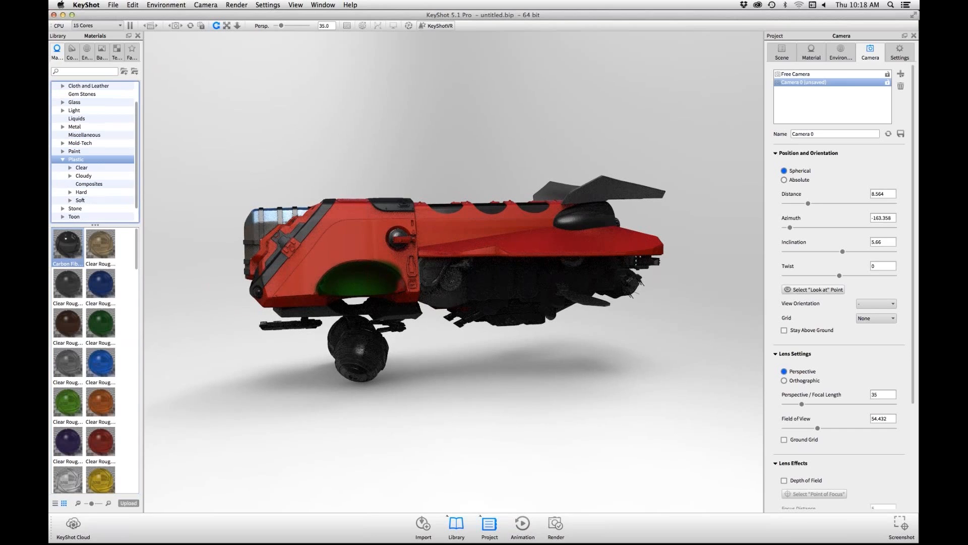
click(81, 193)
drag(100, 244, 356, 283)
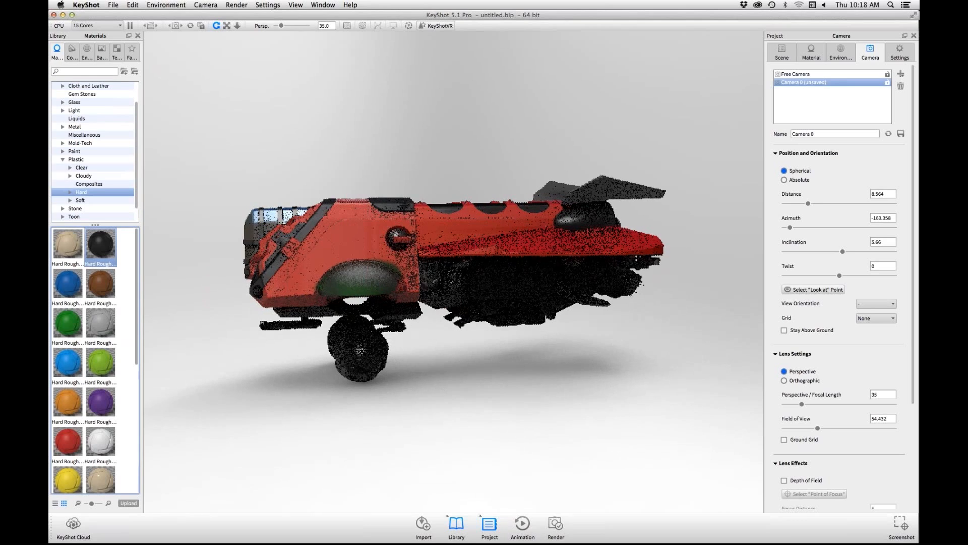
Step: Examine the front hull's new material and its texture settings, cancelling the texture file selection
drag(360, 351, 285, 369)
scroll(454, 273, up, 5)
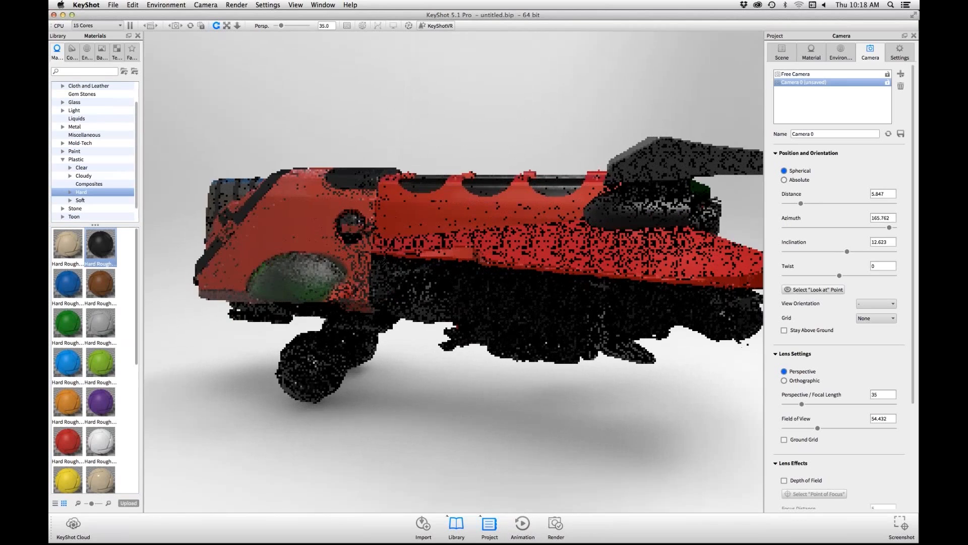
drag(454, 272, 418, 263)
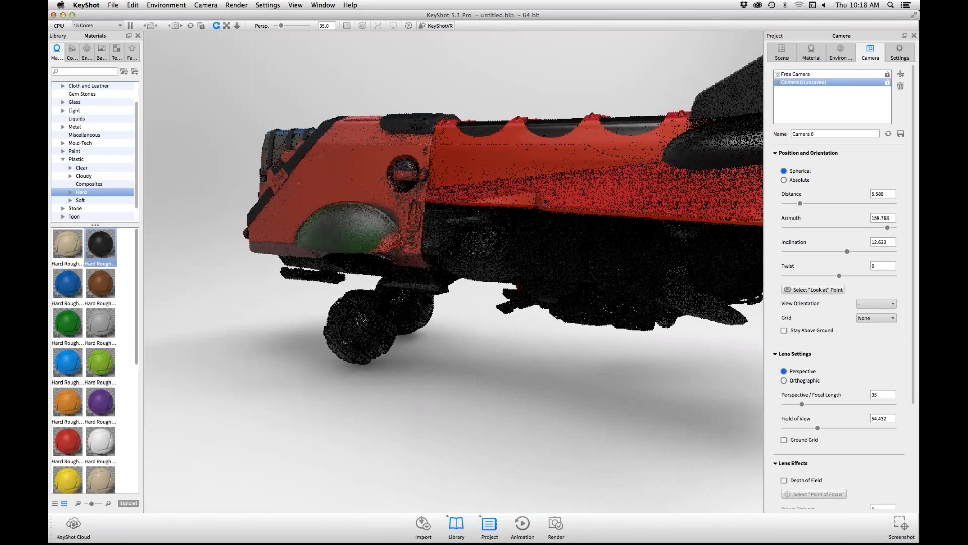
scroll(454, 277, up, 3)
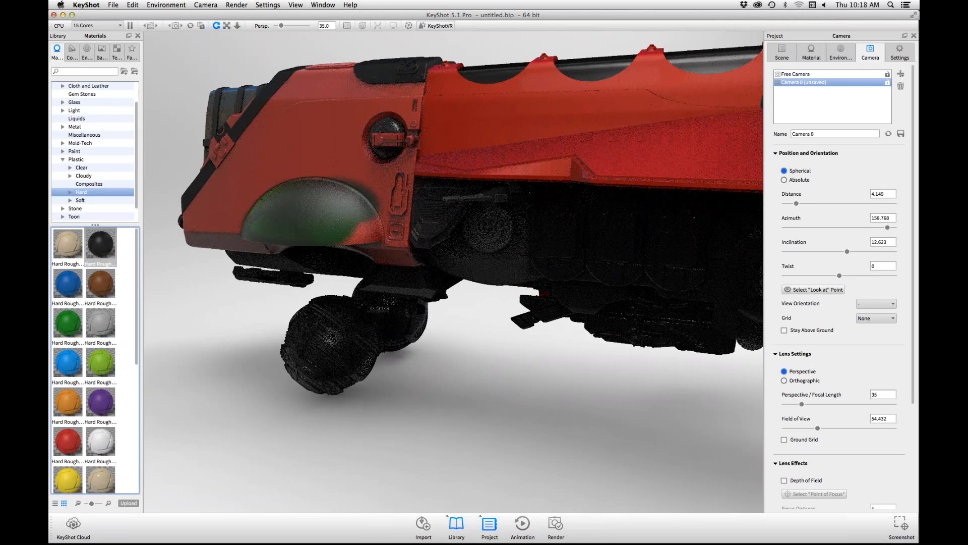
click(811, 52)
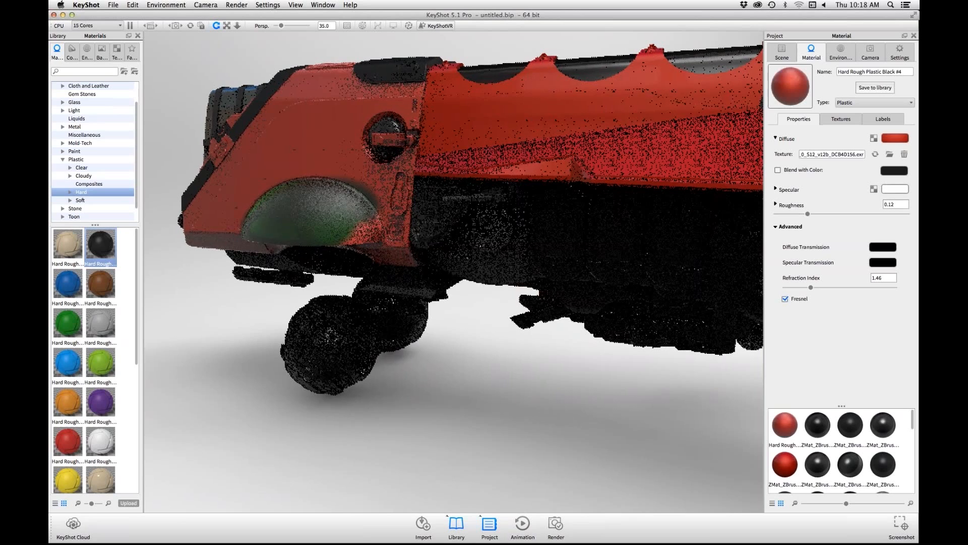
click(841, 118)
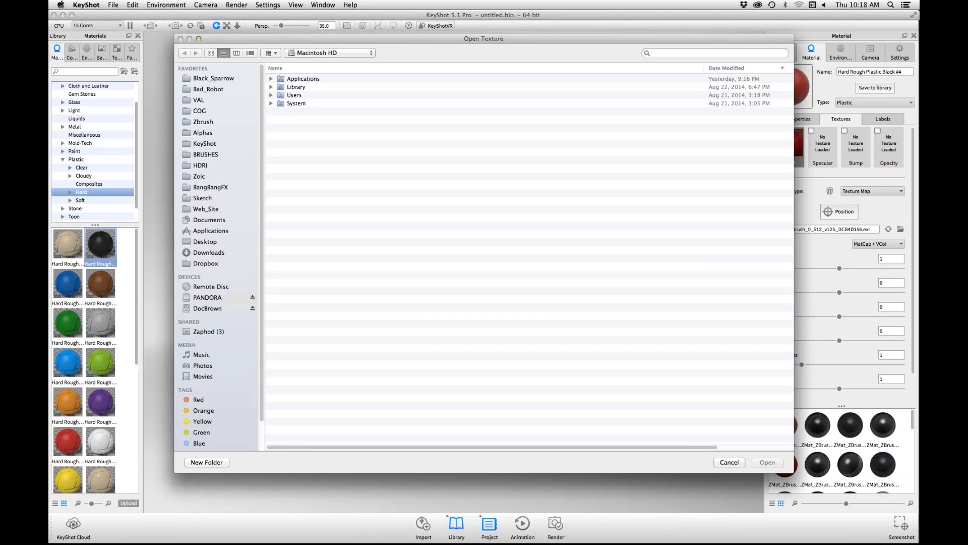
key(Escape)
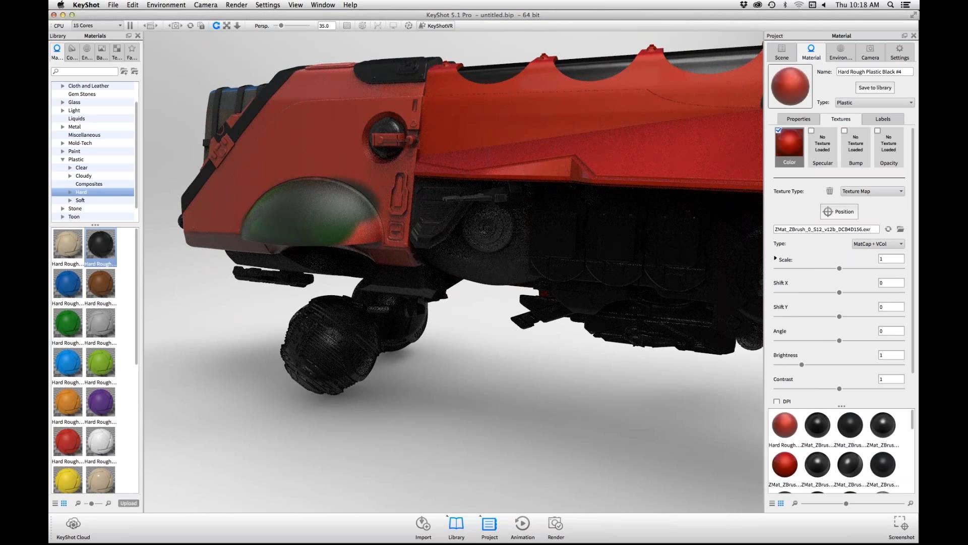
drag(353, 272, 525, 273)
scroll(454, 272, down, 5)
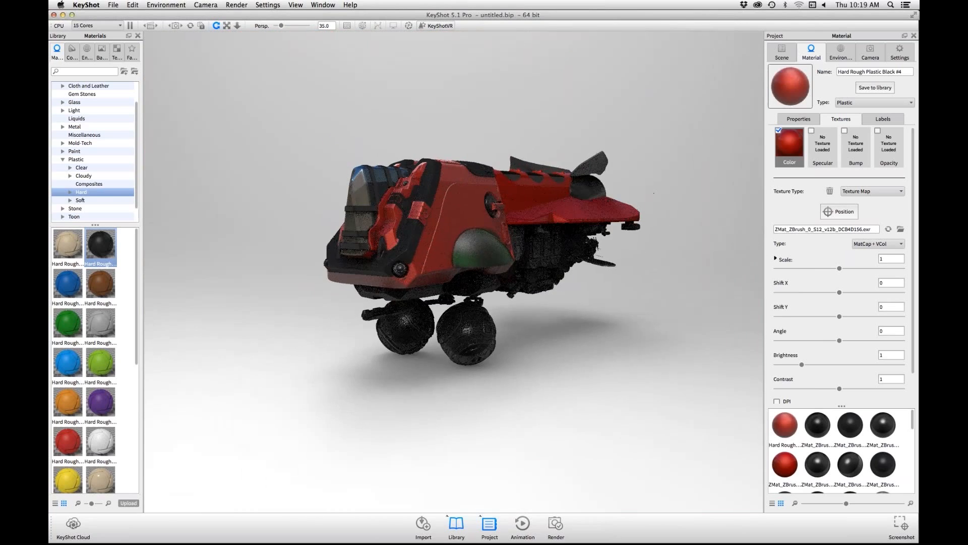
scroll(482, 257, up, 1)
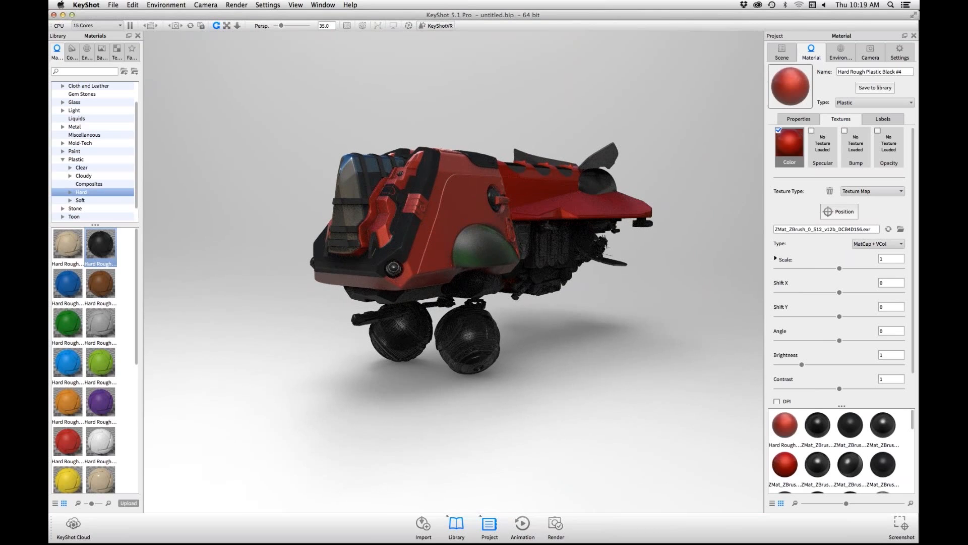
Step: Load HDR_111_Parking_Lot_2_Ref.hdr from the HDR_111_Parking_Lot_2 folder as the lighting environment
drag(555, 272, 270, 255)
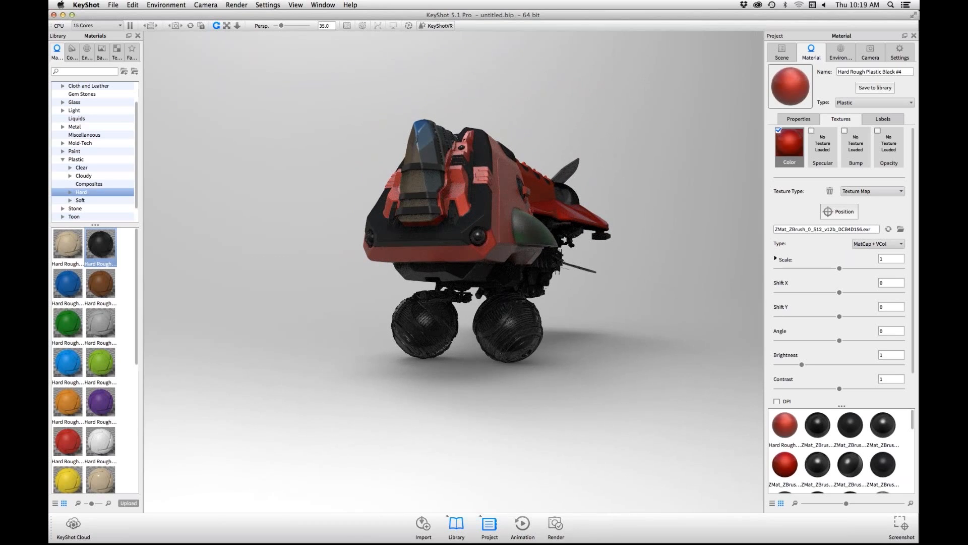
scroll(454, 252, down, 3)
drag(454, 253, 353, 252)
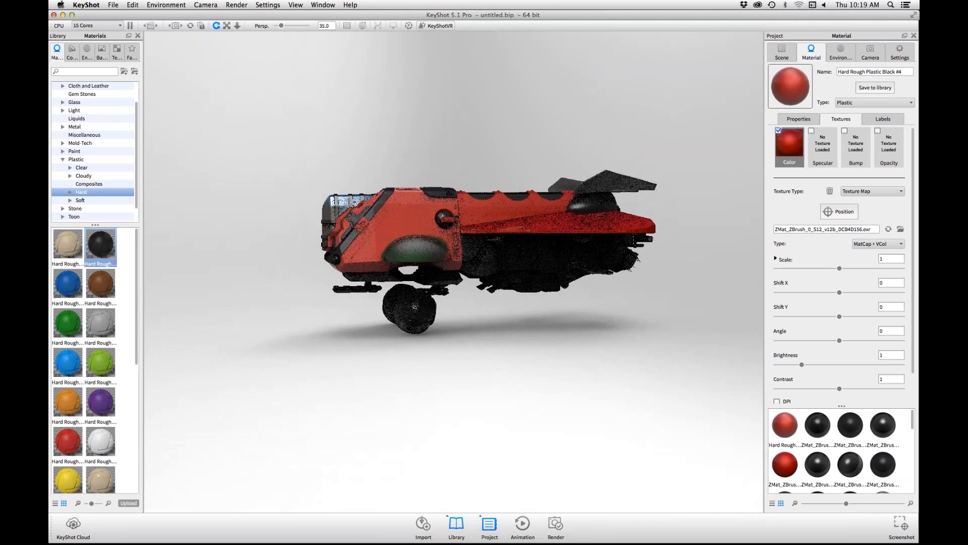
scroll(429, 252, up, 3)
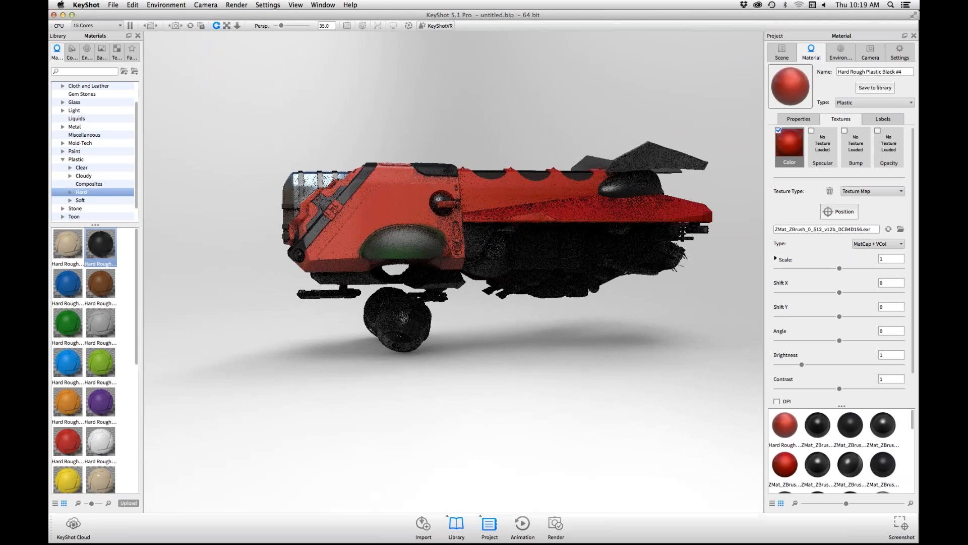
drag(454, 252, 711, 252)
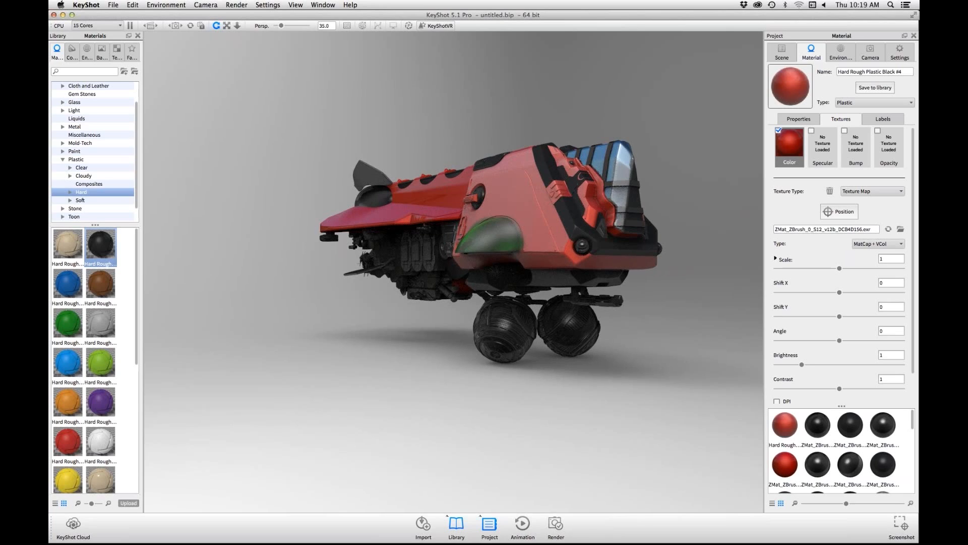
click(840, 52)
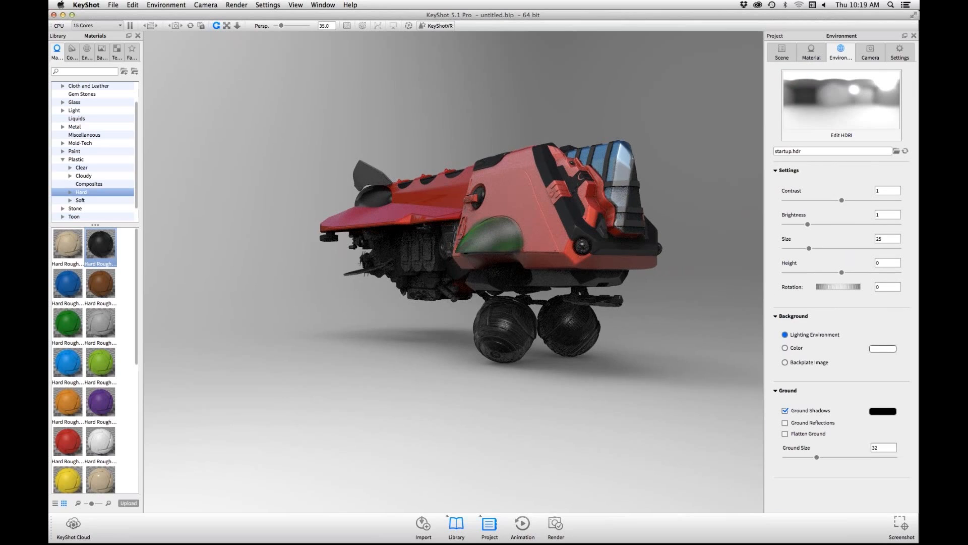
click(897, 151)
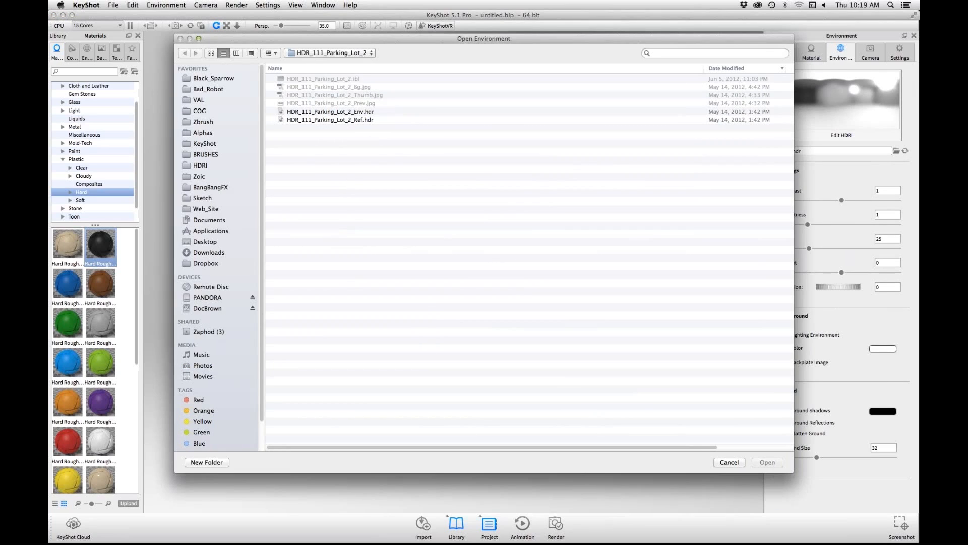
click(330, 120)
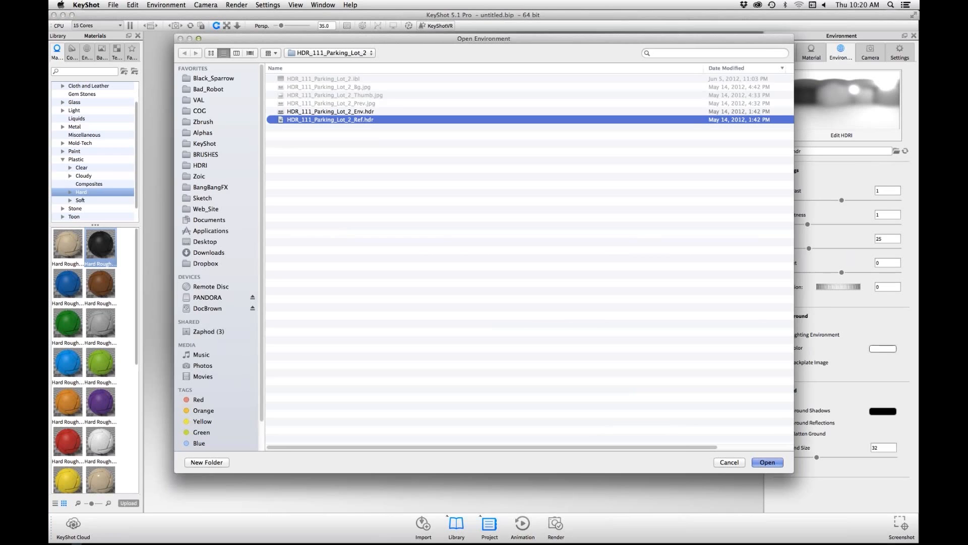
key(Return)
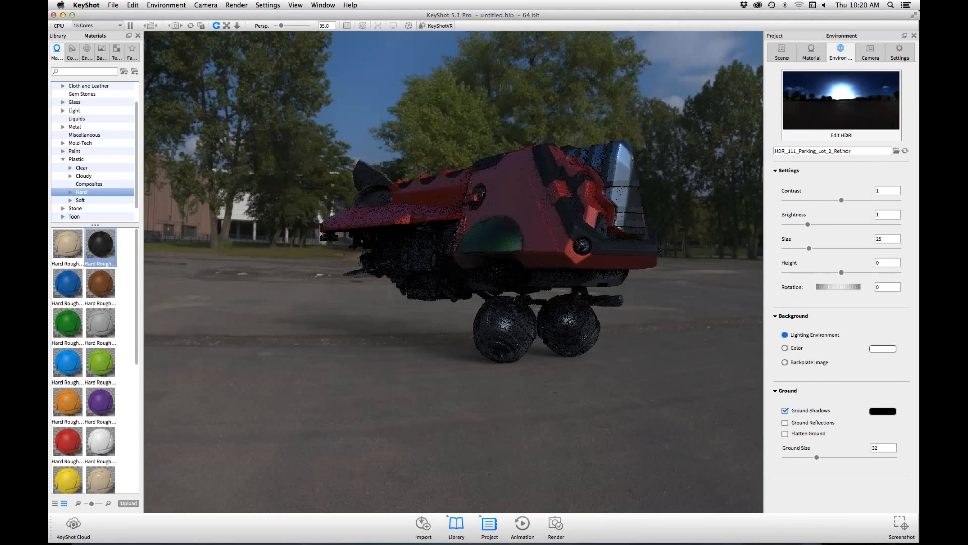
Step: Set the parking lot environment's brightness to 1.24 and its contrast to 1.424
drag(555, 272, 313, 273)
click(811, 52)
click(840, 52)
drag(808, 224, 813, 224)
drag(842, 200, 866, 200)
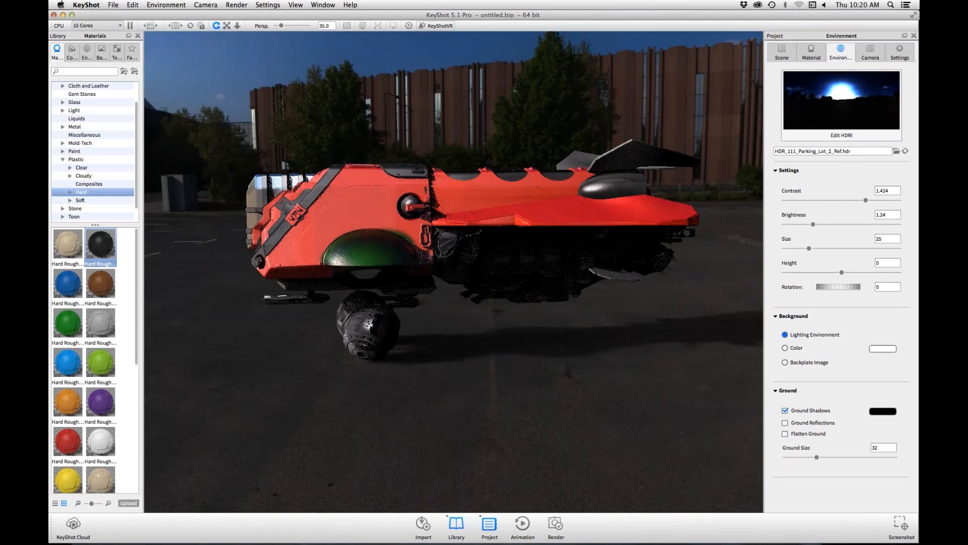
Step: Rotate the lighting environment around the ship to a rotation of 348
drag(443, 244, 510, 221)
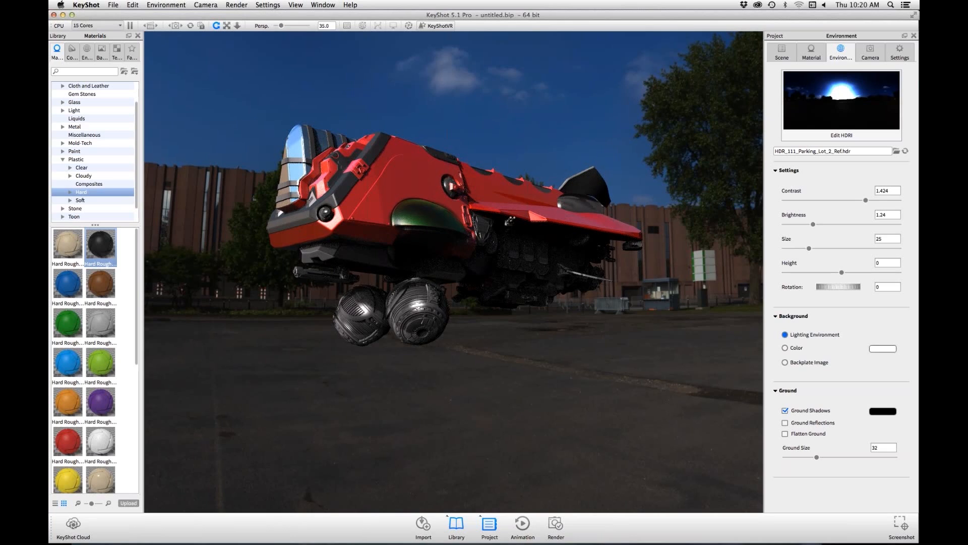
scroll(454, 271, down, 2)
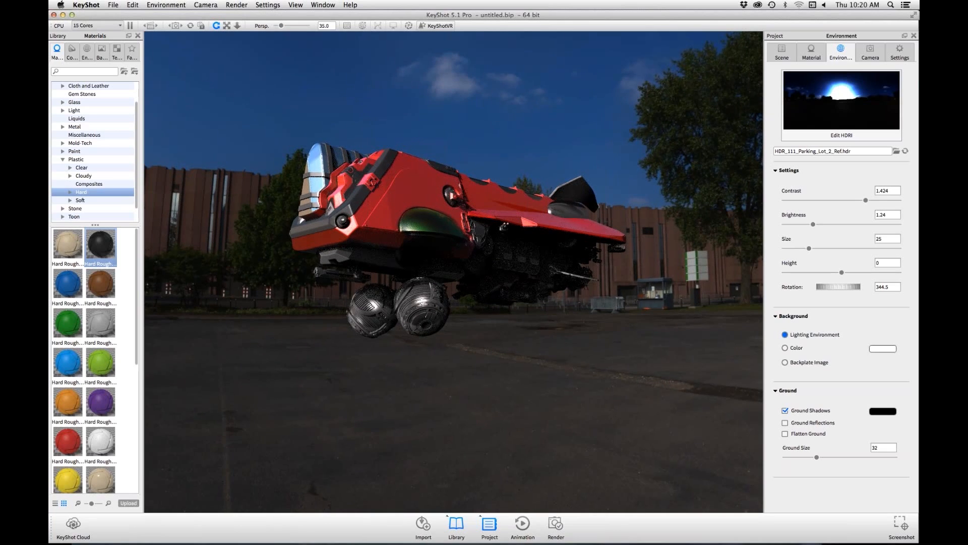
ctrl+drag(454, 272, 328, 272)
ctrl+drag(453, 272, 313, 272)
ctrl+drag(454, 272, 373, 272)
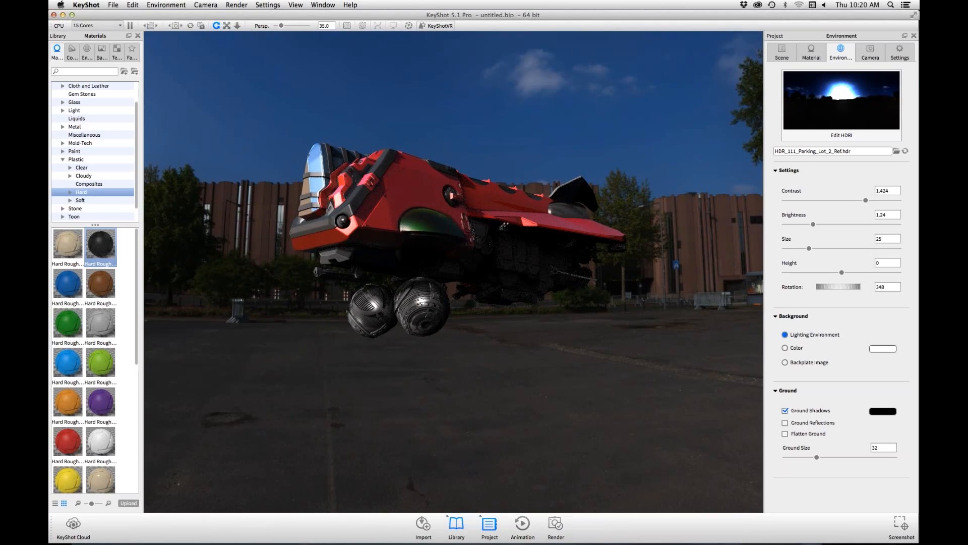
Step: Replace the environment with hdrmaps_com_free_072_Ref.exr from the Dock folder in EXT and set its brightness to 0.9
click(896, 151)
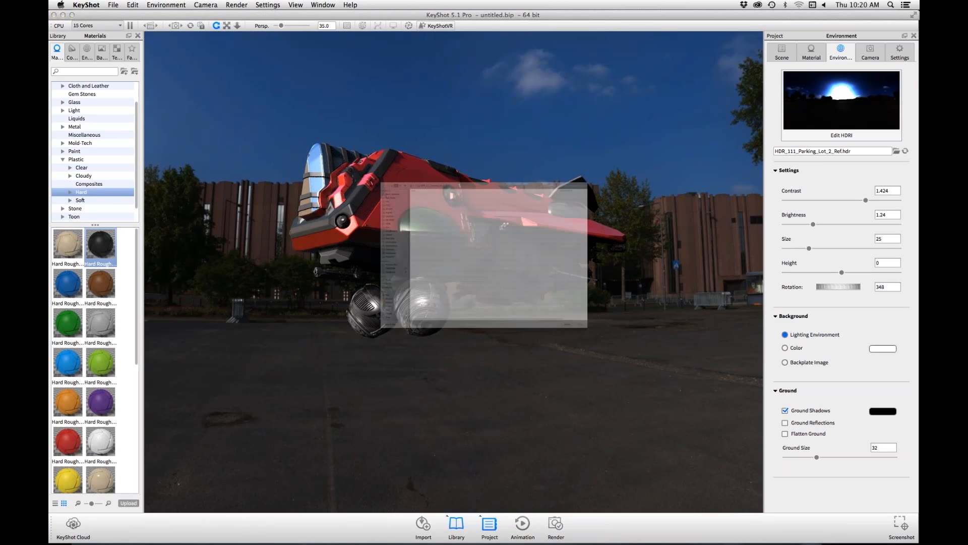
click(331, 53)
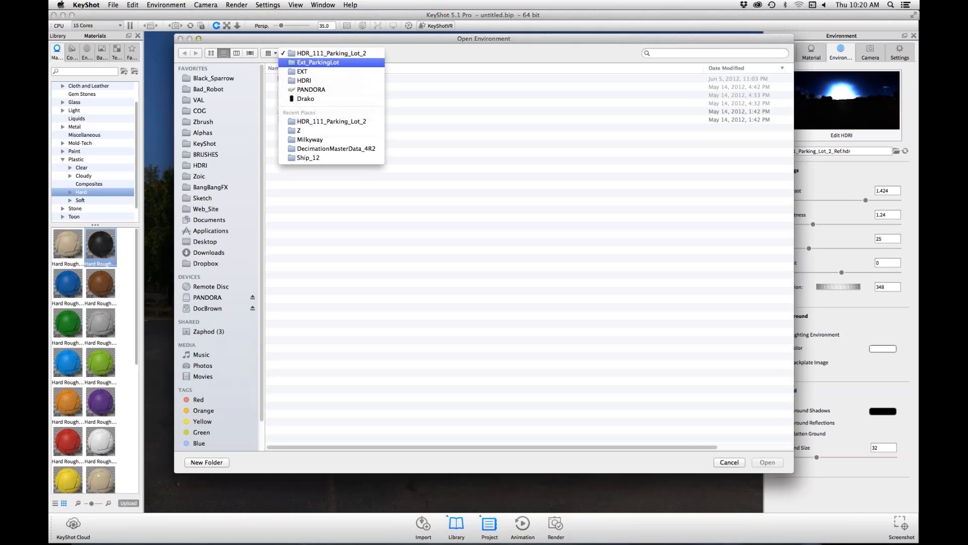
key(Return)
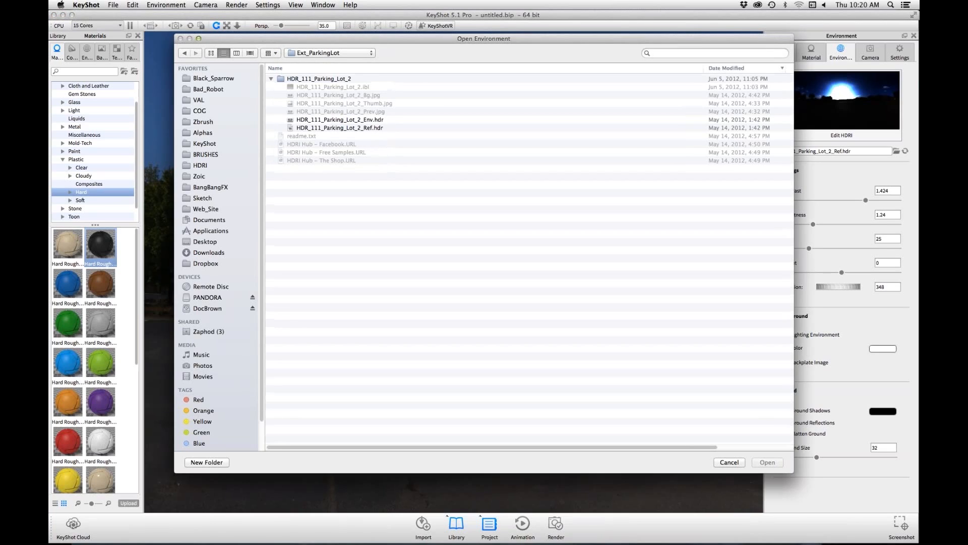
key(super+Up)
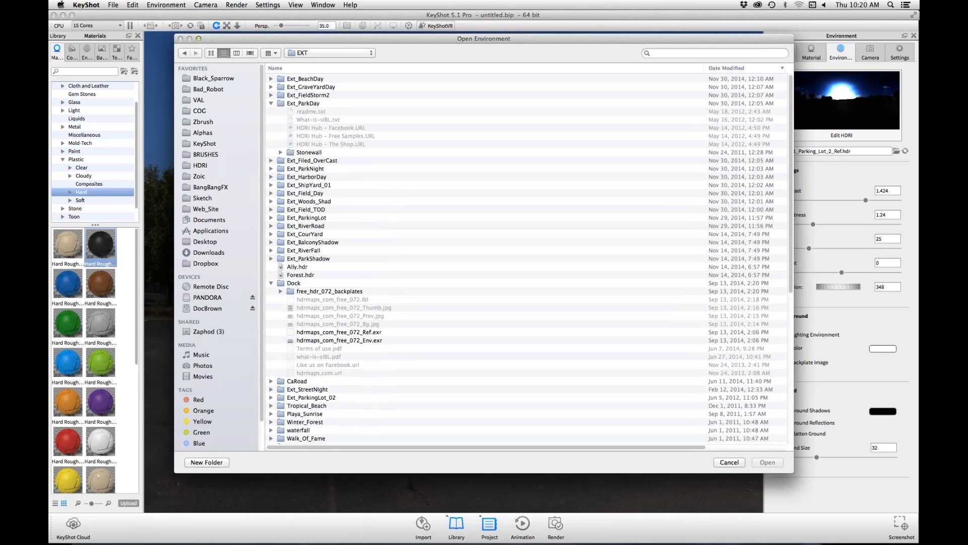
click(338, 340)
click(338, 331)
key(Return)
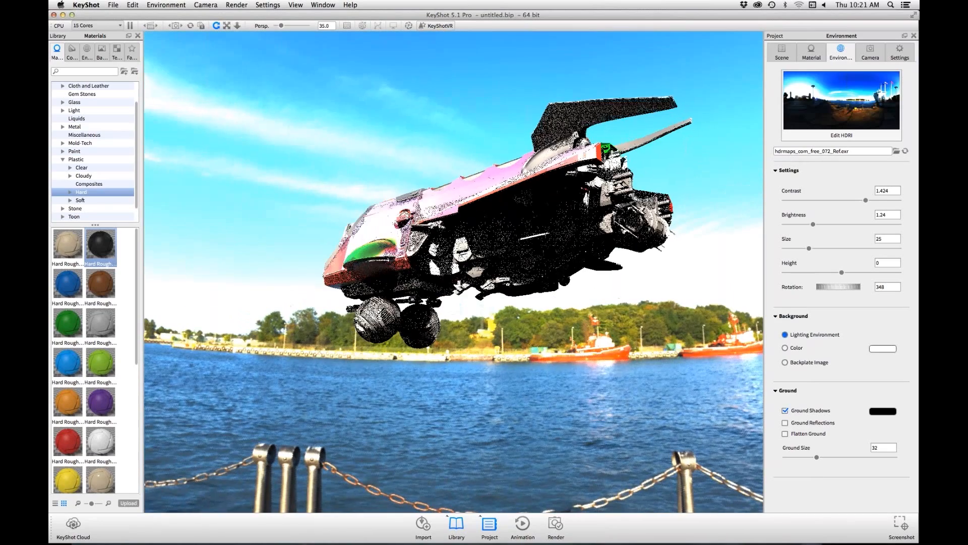
drag(813, 224, 806, 223)
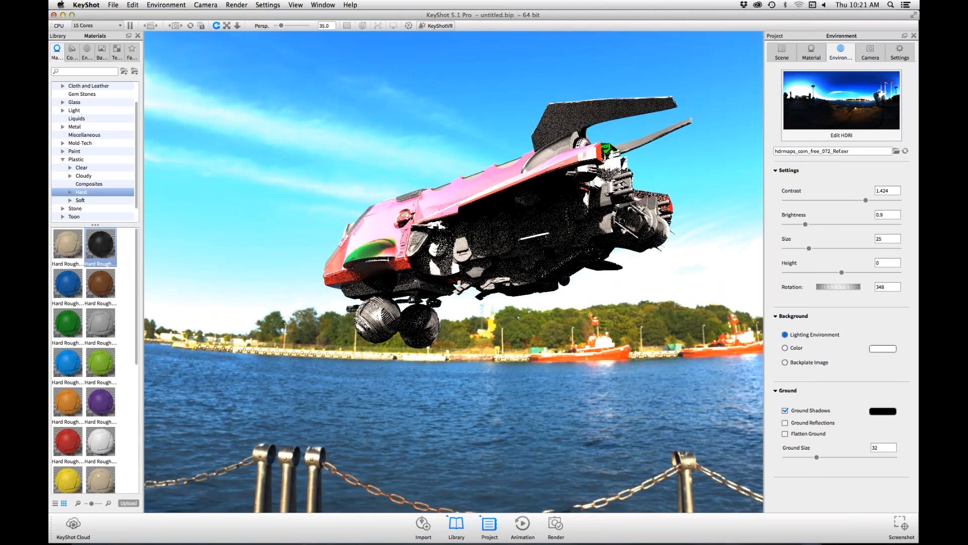
drag(404, 252, 716, 252)
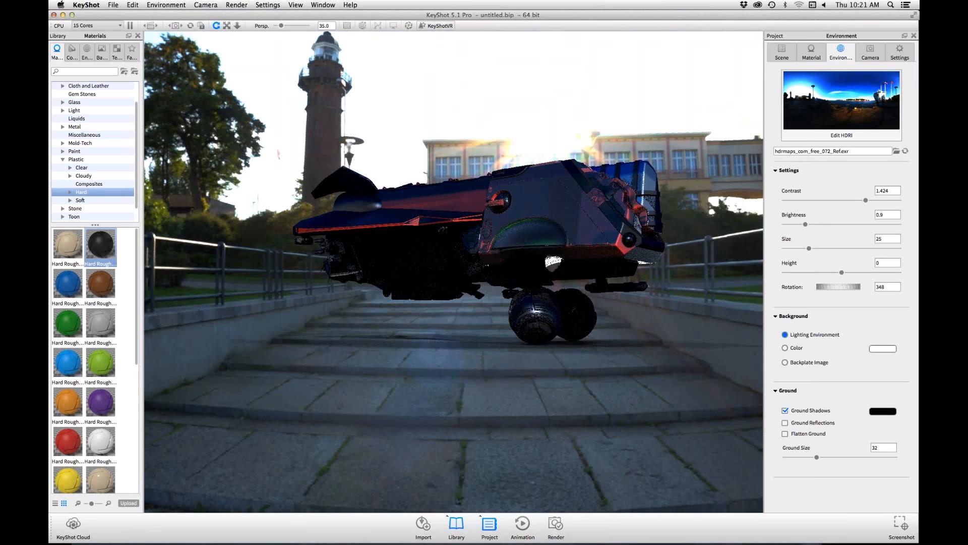
Step: Switch to ZBrush and make the ball-shaped engine under the ship's nose the active subtool
key(super+Tab)
key(super+Tab)
key(super+Tab)
key(super+shift+Tab)
key(super+shift+Tab)
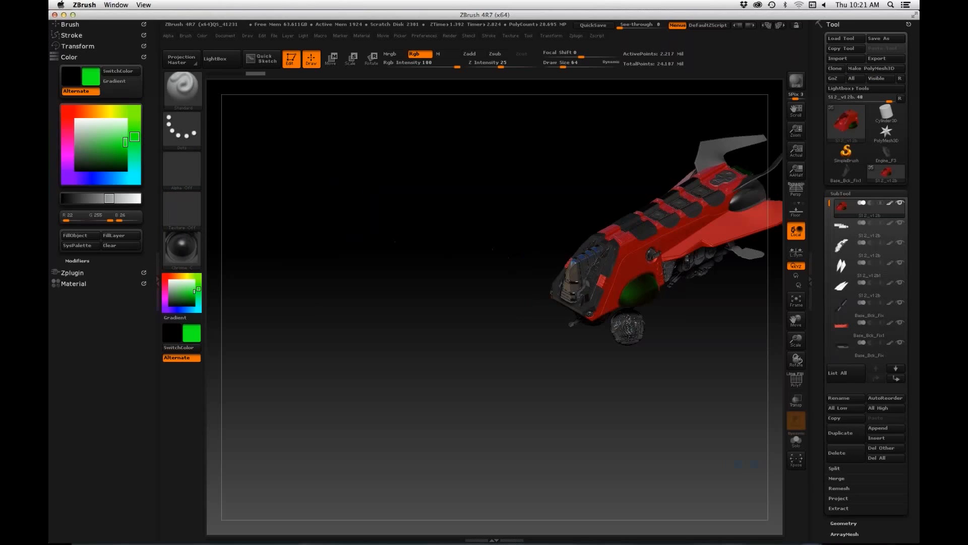
alt+drag(494, 306, 489, 262)
alt+click(628, 313)
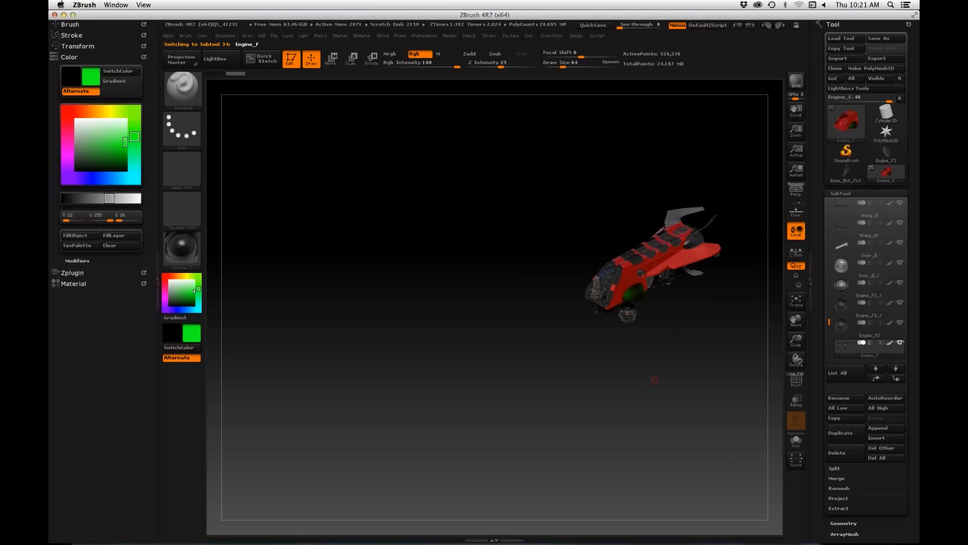
key(f)
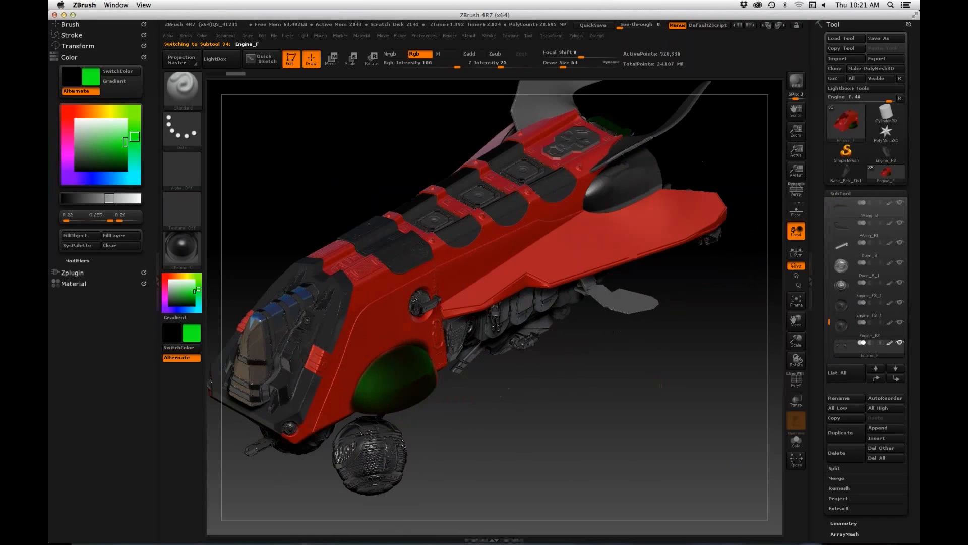
Step: Select the ship's lower rear wings and rotate them downward with the Transpose line in side view
alt+drag(511, 386, 515, 385)
alt+drag(613, 374, 614, 285)
alt+click(536, 343)
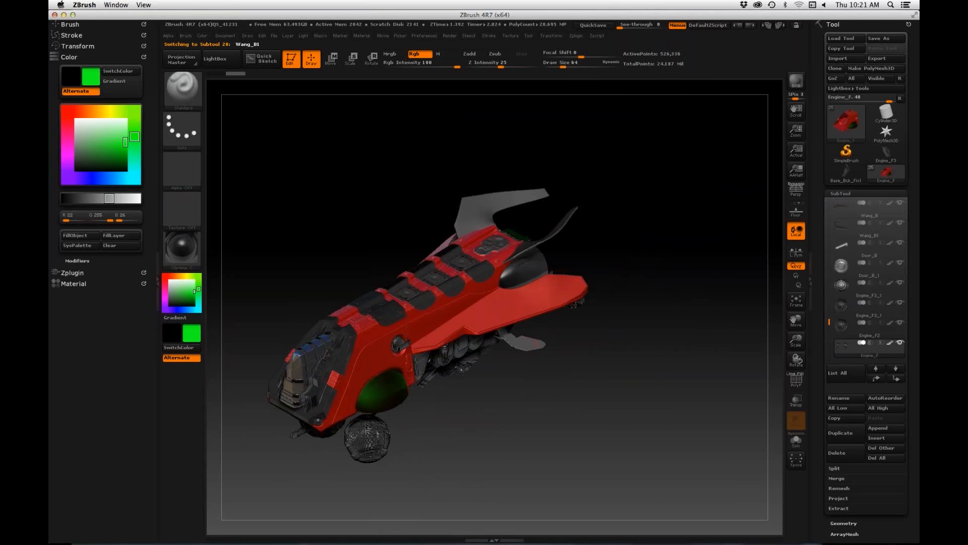
key(w)
drag(522, 345, 693, 350)
key(super+shift+z)
shift+drag(456, 342, 695, 342)
mouse_move(575, 342)
mouse_down()
mouse_move(636, 340)
mouse_move(624, 342)
mouse_up()
mouse_move(519, 337)
shift+mouse_down()
mouse_move(519, 423)
mouse_move(479, 413)
shift+mouse_up()
key(r)
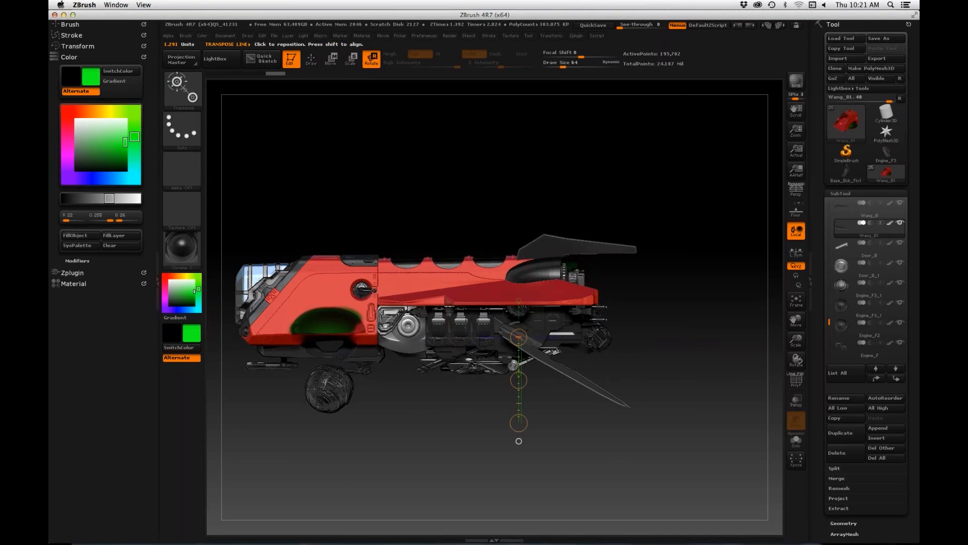
mouse_move(656, 444)
mouse_down()
mouse_move(555, 444)
mouse_move(656, 443)
mouse_up()
click(329, 388)
key(w)
shift+drag(337, 403, 337, 490)
drag(336, 446, 336, 424)
key(super+z)
Step: Select the ball-shaped front engines and move them straight up into the underside of the hull
key(q)
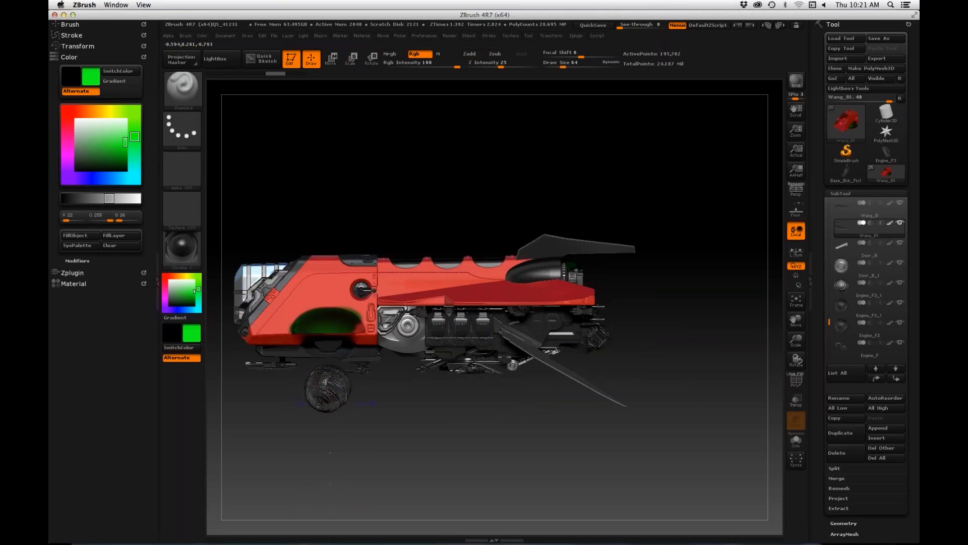
alt+click(326, 389)
key(w)
shift+drag(322, 386, 322, 495)
drag(322, 437, 322, 395)
drag(454, 444, 570, 422)
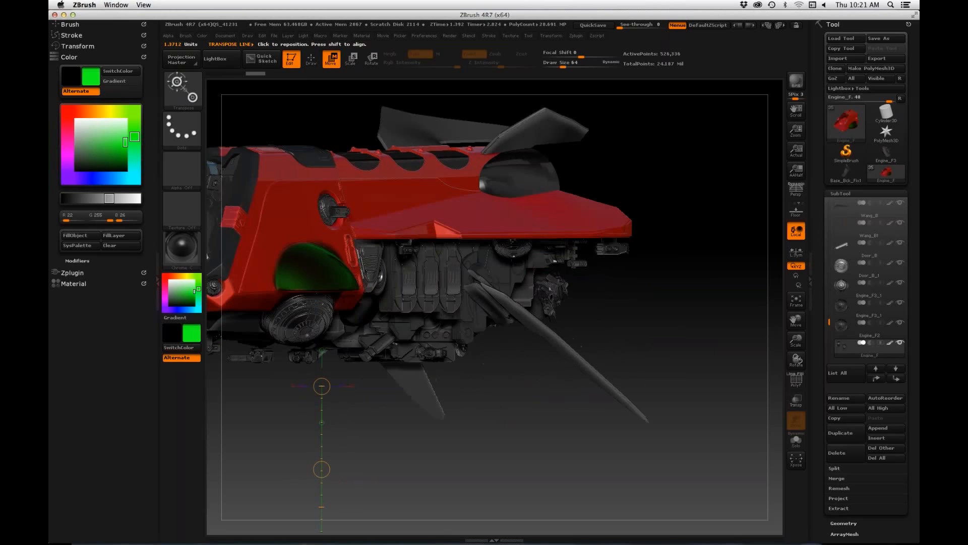
Step: Send the edited ship to KeyShot with a BPR render, and switch to KeyShot to inspect it in the dock environment
key(shift+r)
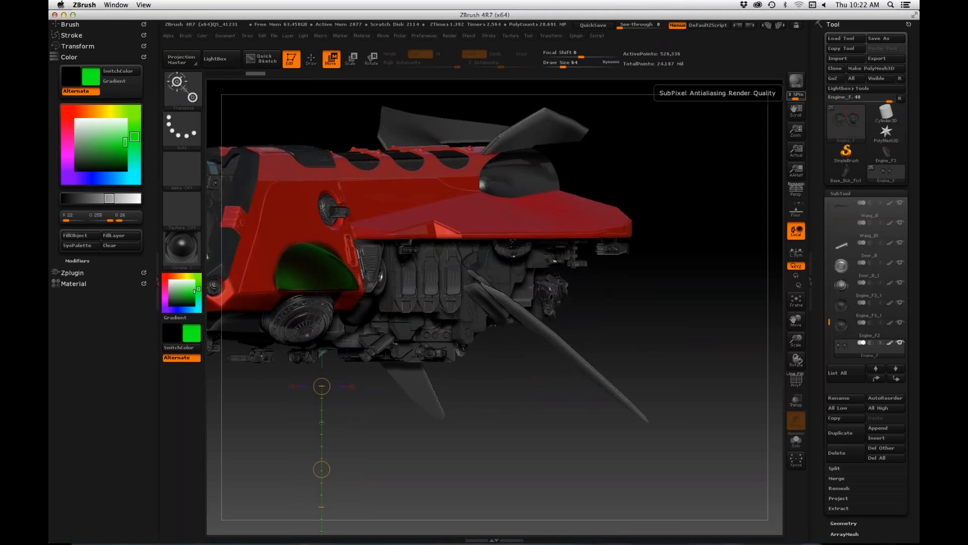
key(super+Tab)
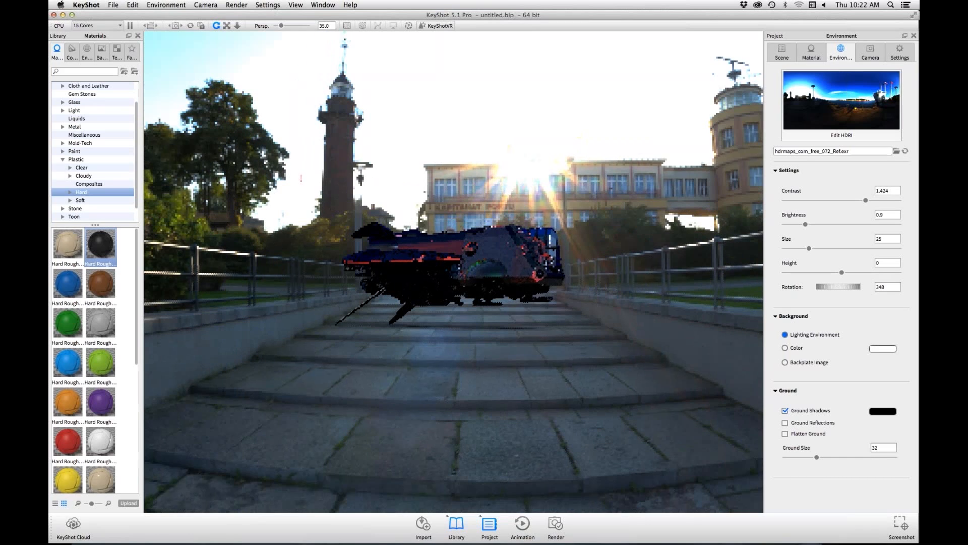
drag(454, 272, 242, 262)
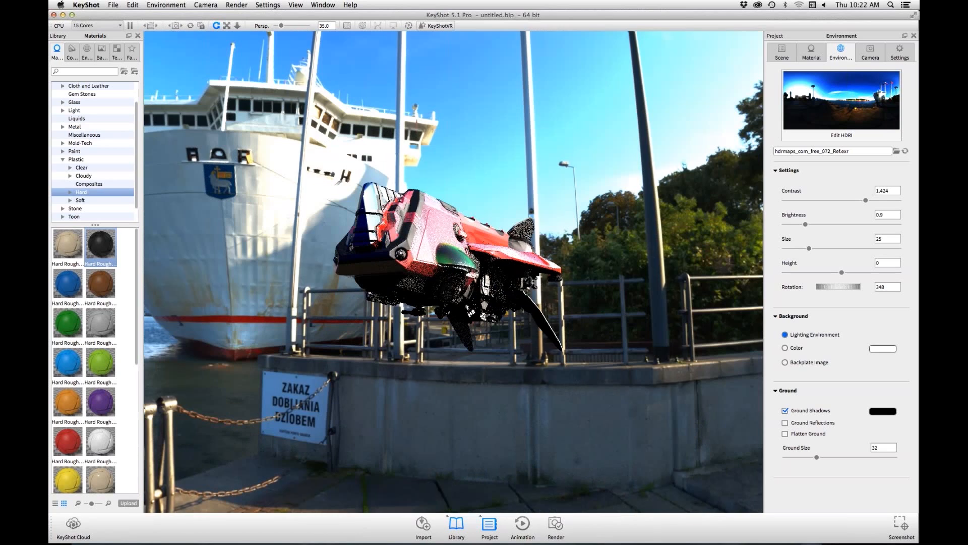
scroll(454, 272, up, 2)
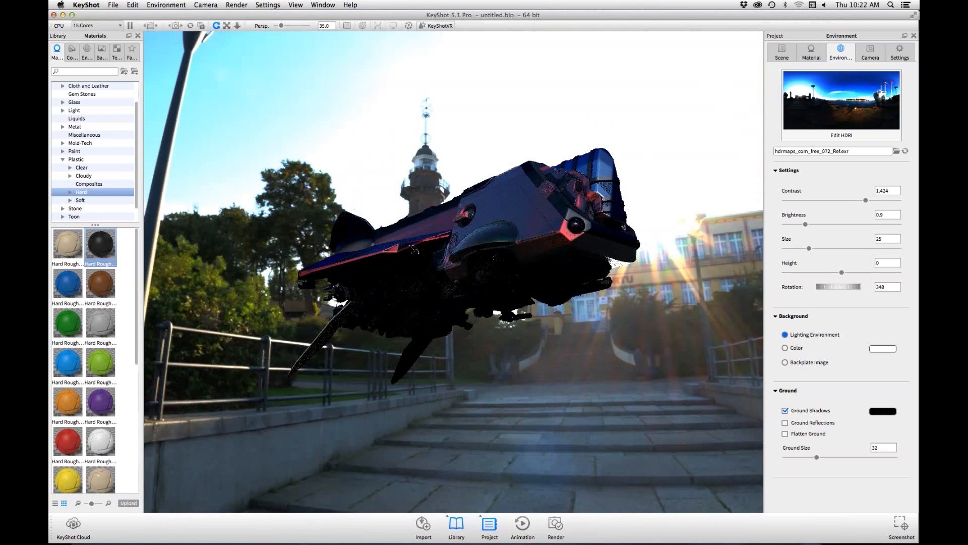
drag(454, 272, 399, 285)
Step: Set the dock environment's brightness to 2.5 and inspect the ship under the stronger light
click(870, 53)
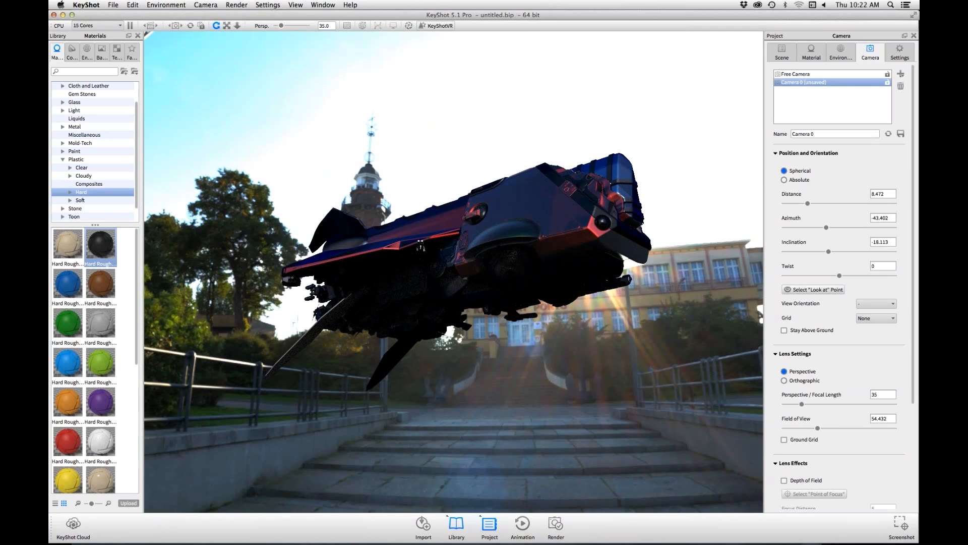
click(810, 53)
click(781, 53)
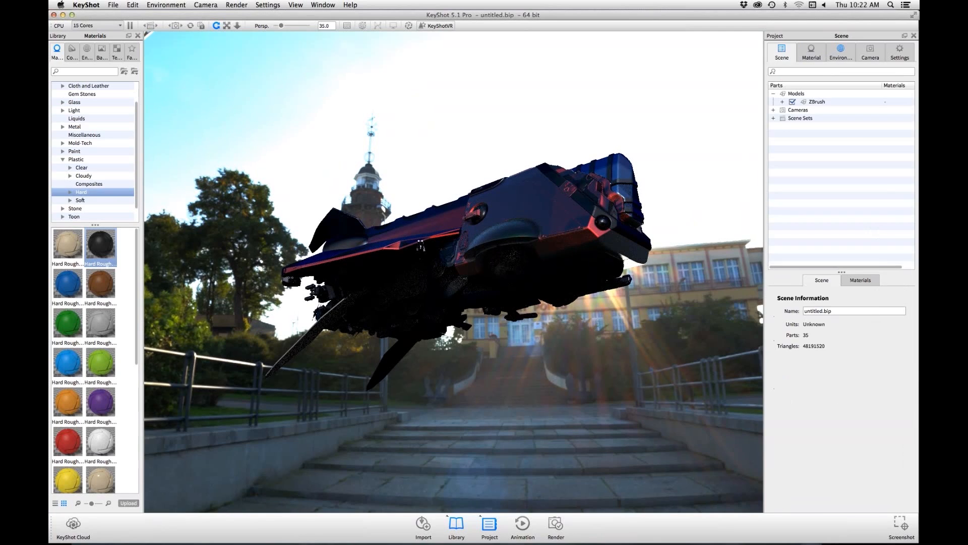
click(840, 52)
drag(805, 224, 842, 224)
drag(454, 353, 757, 285)
drag(454, 303, 684, 307)
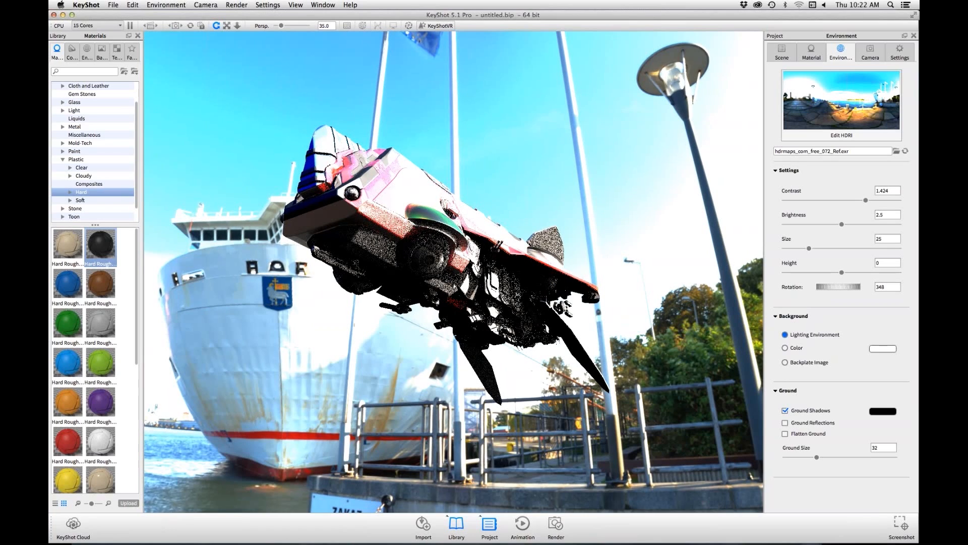
Step: Replace the dock environment with hdri-locations_iceland_4k from the library's Outdoor environments
click(86, 52)
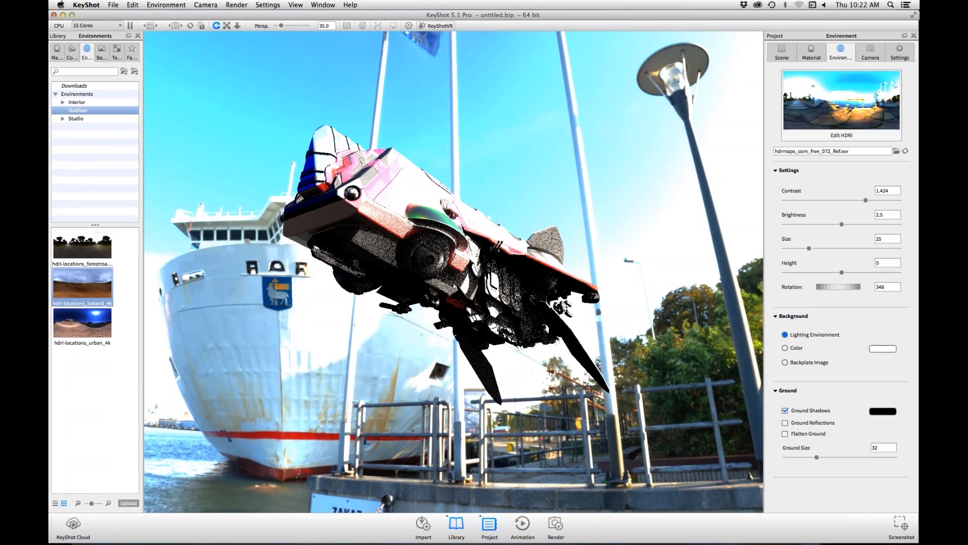
click(82, 323)
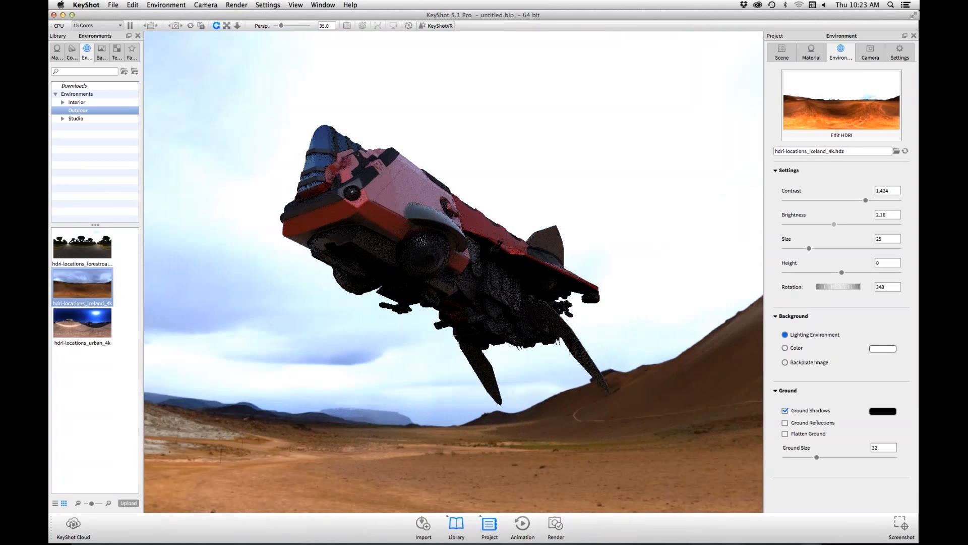
Step: Set the Iceland environment's contrast to 1.64, rotation to 303.5, size to 28.94 and height to -0.448, and view the ship from the side
drag(865, 201, 878, 200)
drag(839, 286, 802, 286)
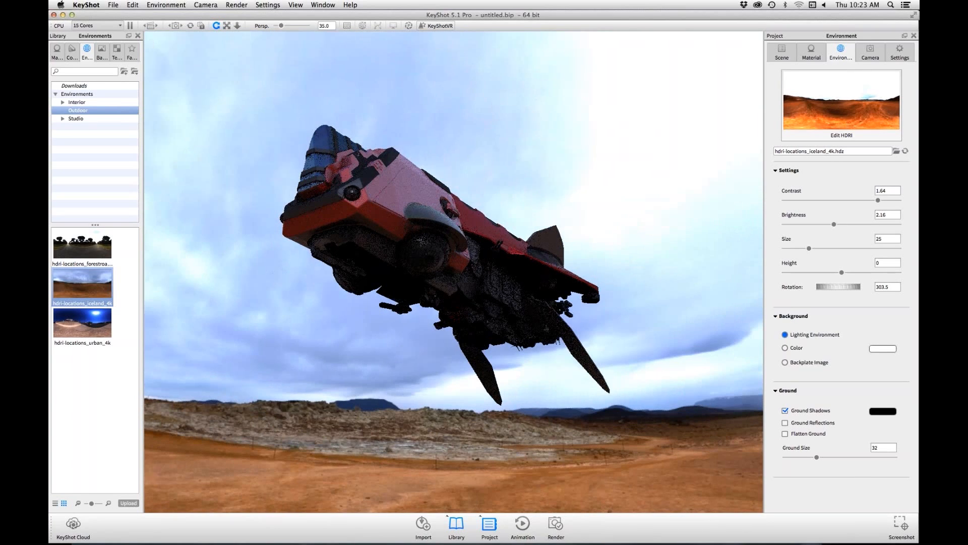
drag(454, 272, 454, 353)
drag(454, 273, 454, 353)
drag(842, 272, 791, 272)
mouse_move(383, 282)
mouse_down()
mouse_move(414, 252)
mouse_move(494, 243)
mouse_move(580, 181)
mouse_move(565, 202)
mouse_move(383, 272)
mouse_up()
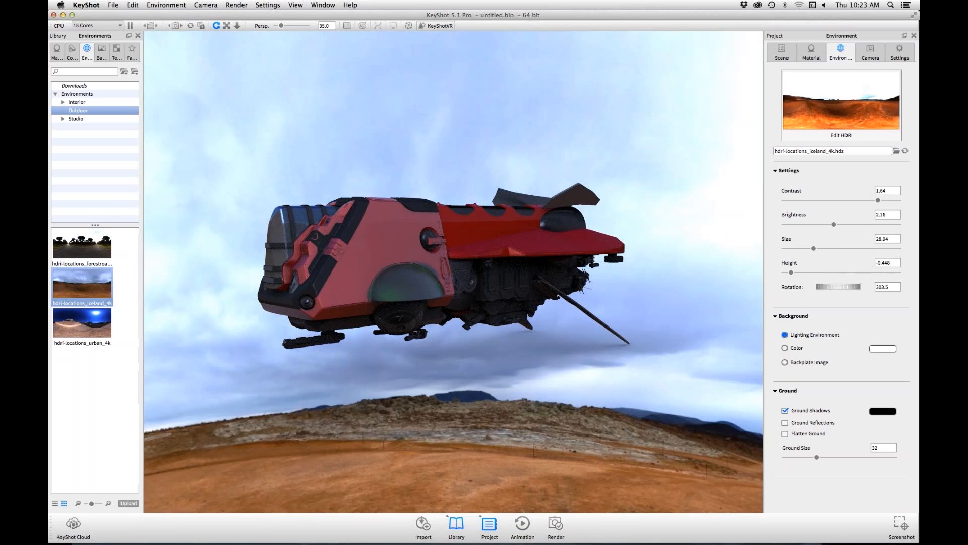
drag(499, 275, 414, 268)
Step: Switch to ZBrush to look over its render options and the whole ship, and return to KeyShot
key(super+shift+Tab)
key(super+shift+Tab)
key(super+shift+Tab)
key(super+shift+Tab)
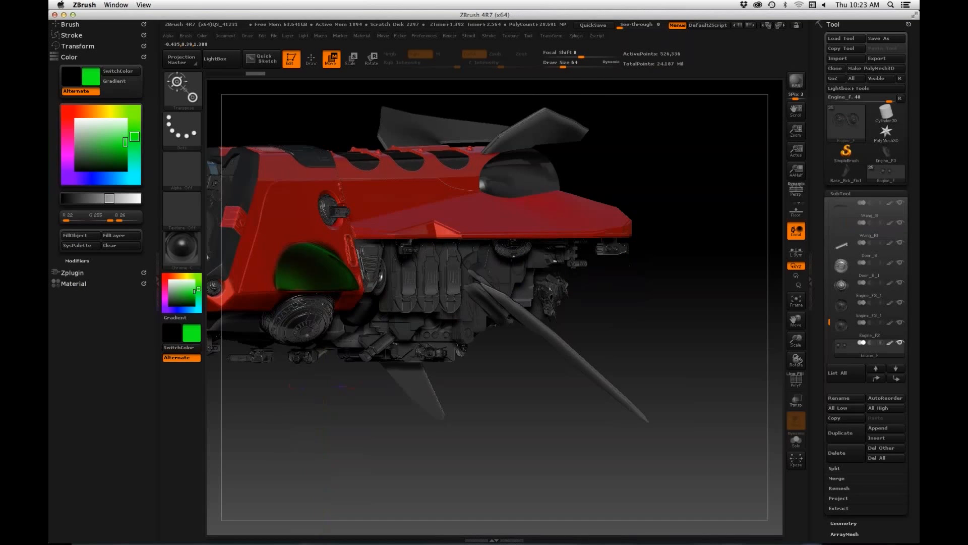
click(449, 35)
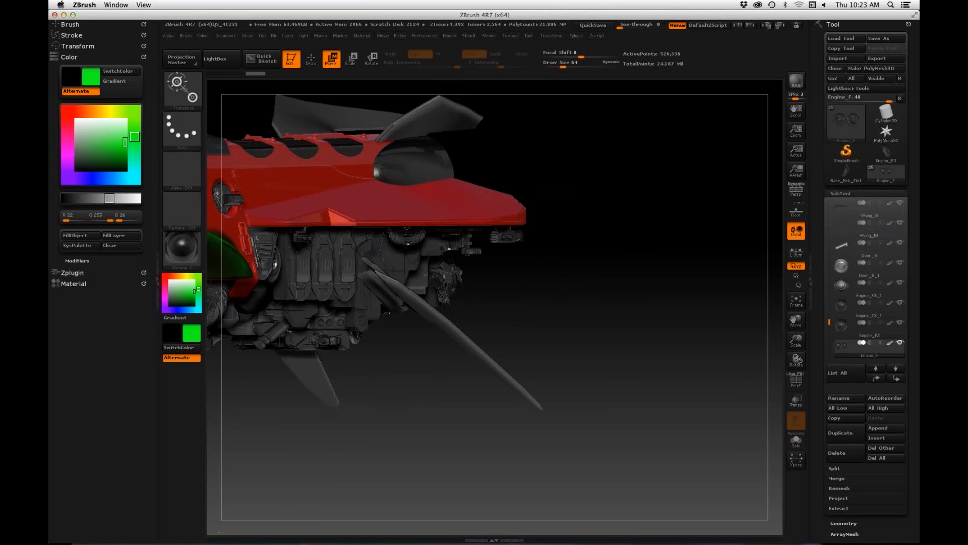
alt+drag(605, 322, 650, 222)
mouse_move(650, 222)
ctrl+right_down()
mouse_move(650, 303)
mouse_move(696, 326)
mouse_move(820, 351)
mouse_move(820, 423)
ctrl+right_up()
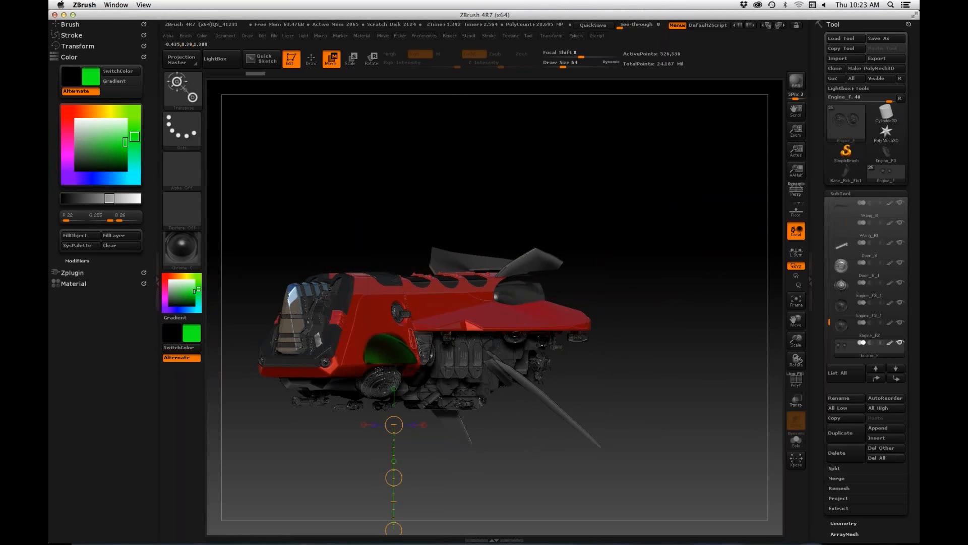
key(super+Tab)
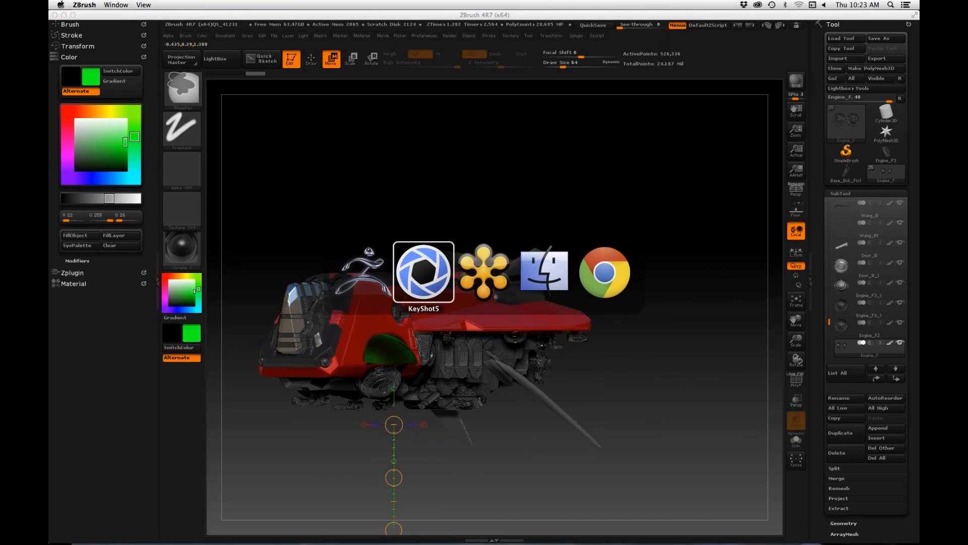